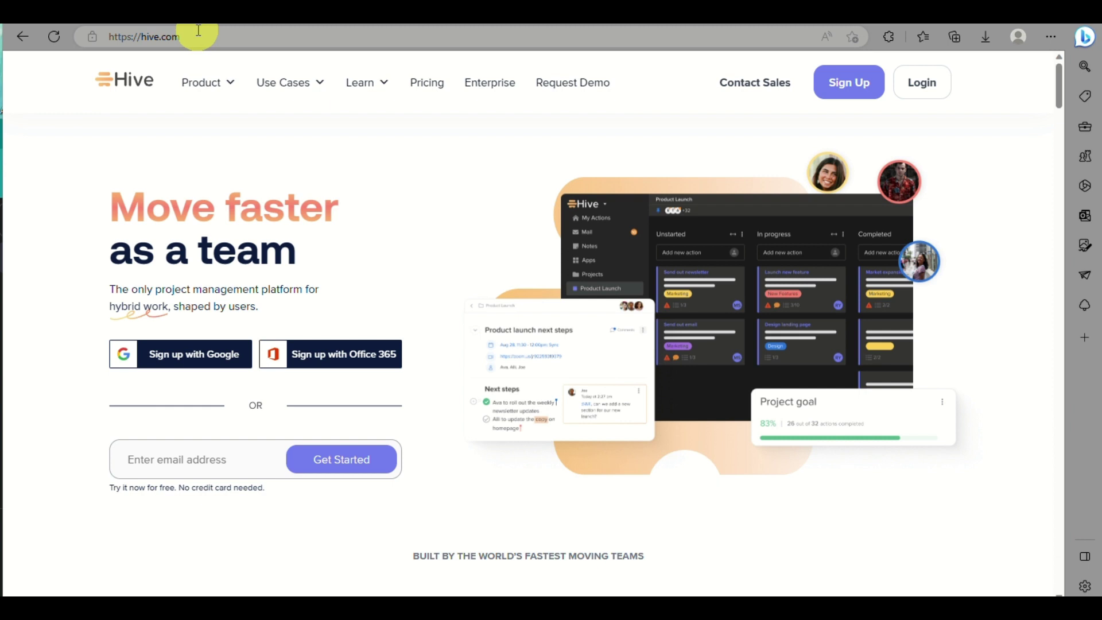
# Select the Hive web address in the browser's address bar and dismiss the search suggestions.
pyautogui.doubleClick(155, 38)
pyautogui.tripleClick(204, 36)
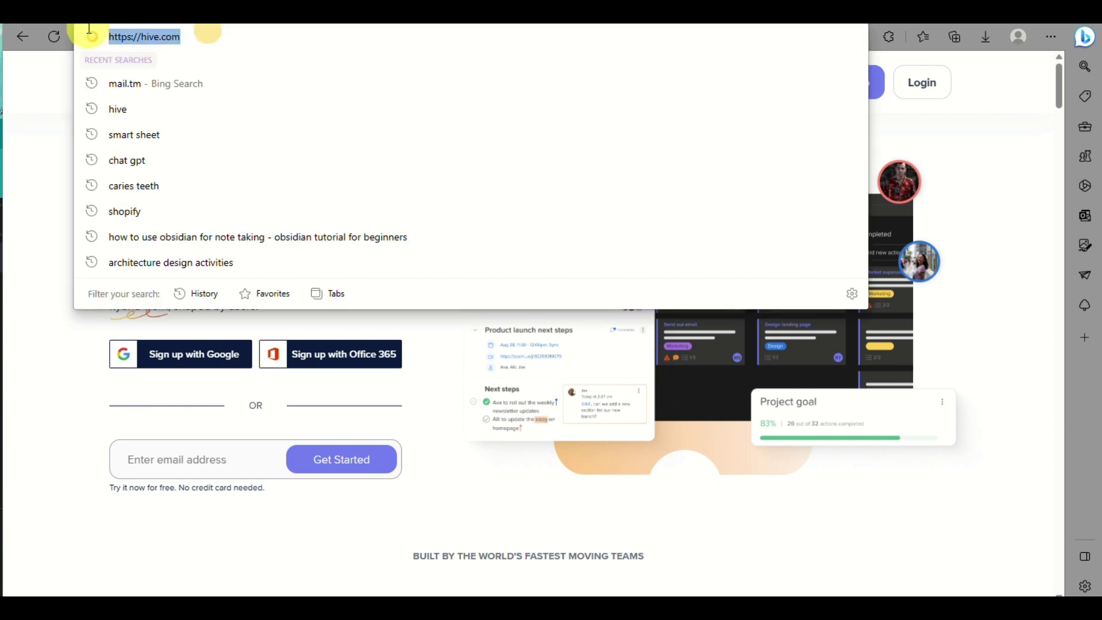
pyautogui.click(25, 133)
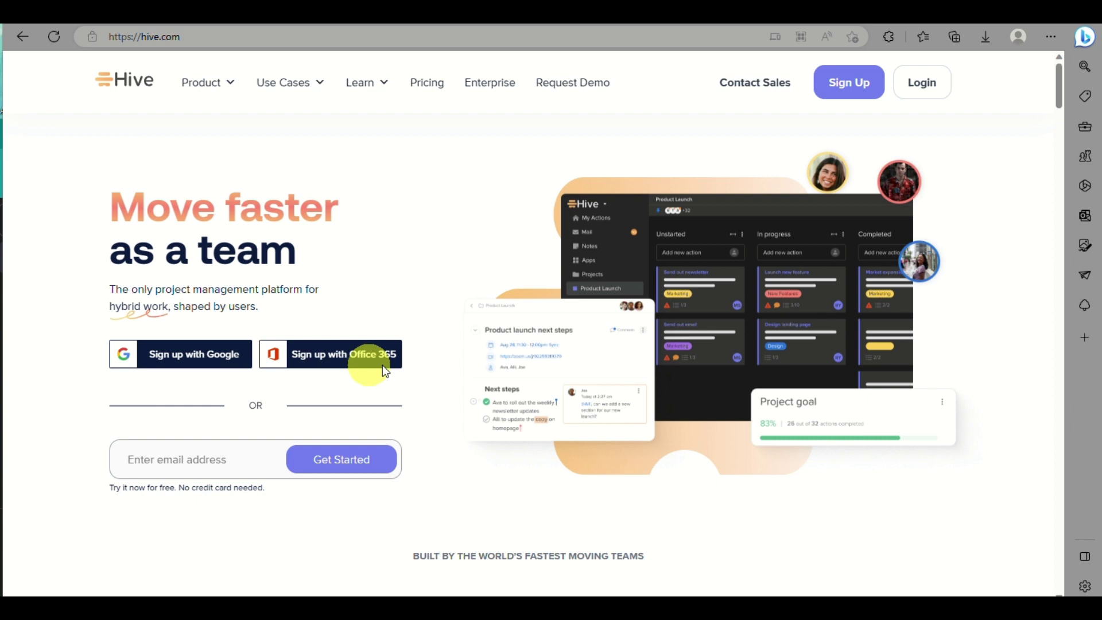
# Sign up with the chosen Google account and allow Hive access on the consent page.
pyautogui.click(176, 358)
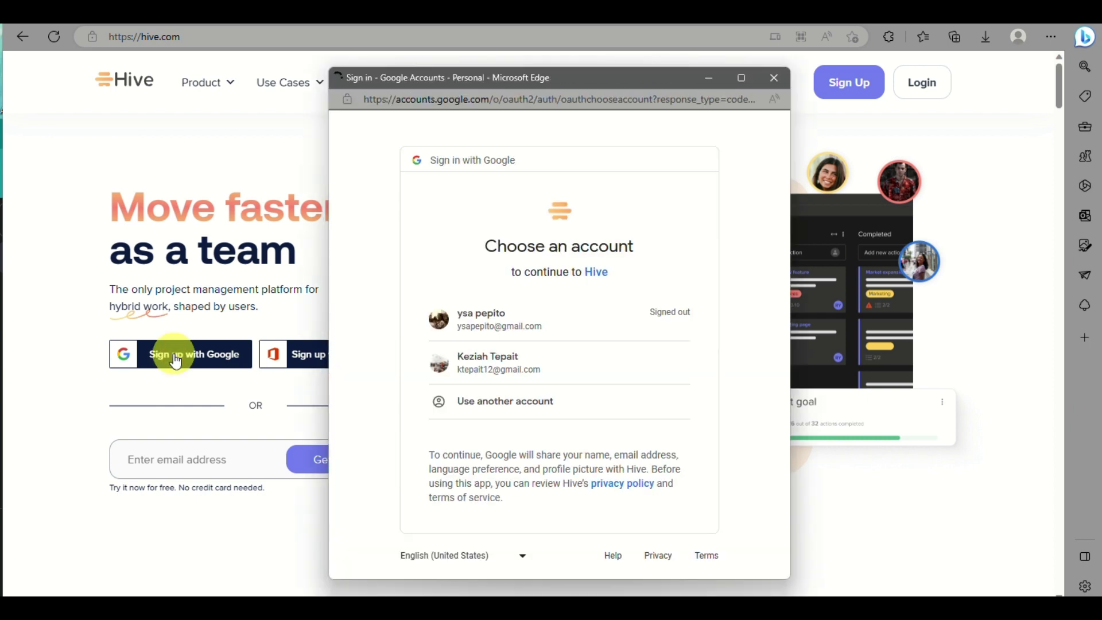
pyautogui.click(534, 372)
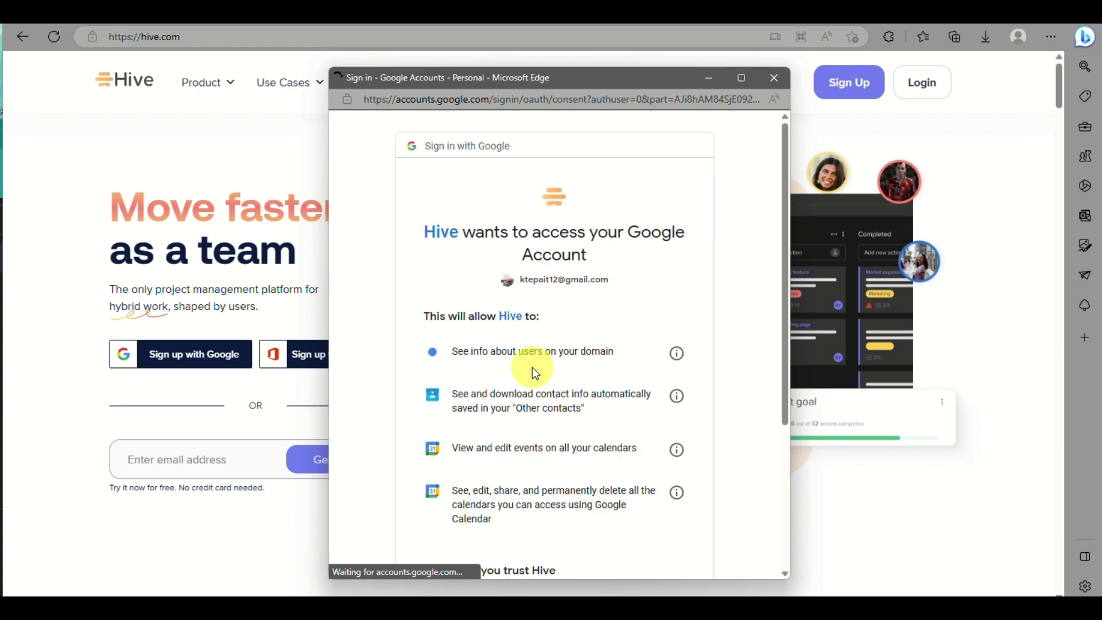
pyautogui.scroll(-5, 533, 370)
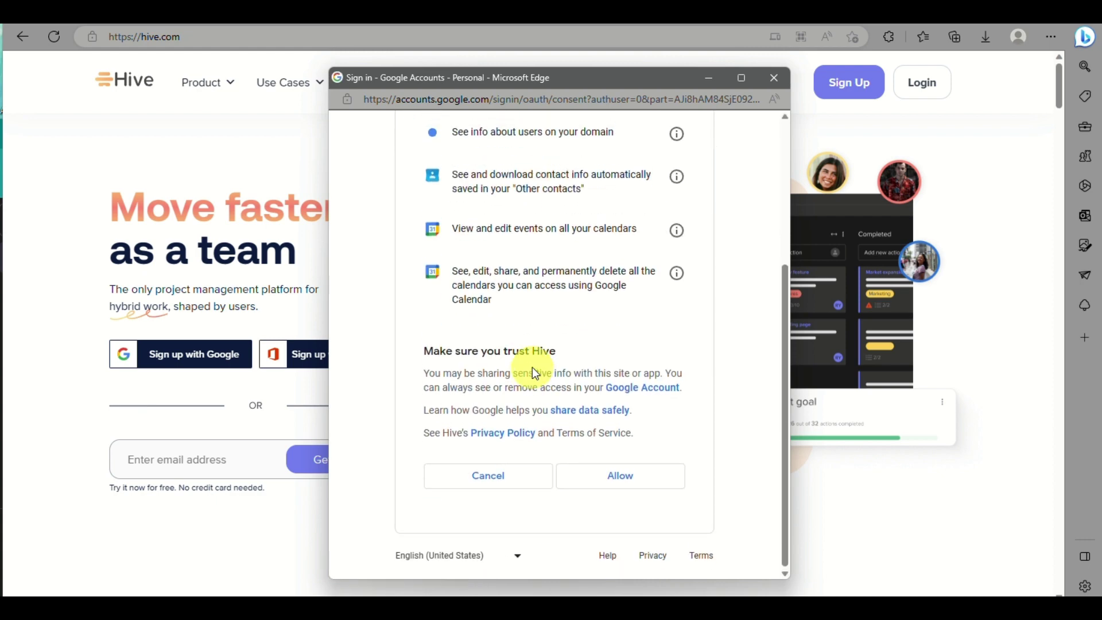
pyautogui.scroll(5, 533, 367)
pyautogui.scroll(-5, 574, 413)
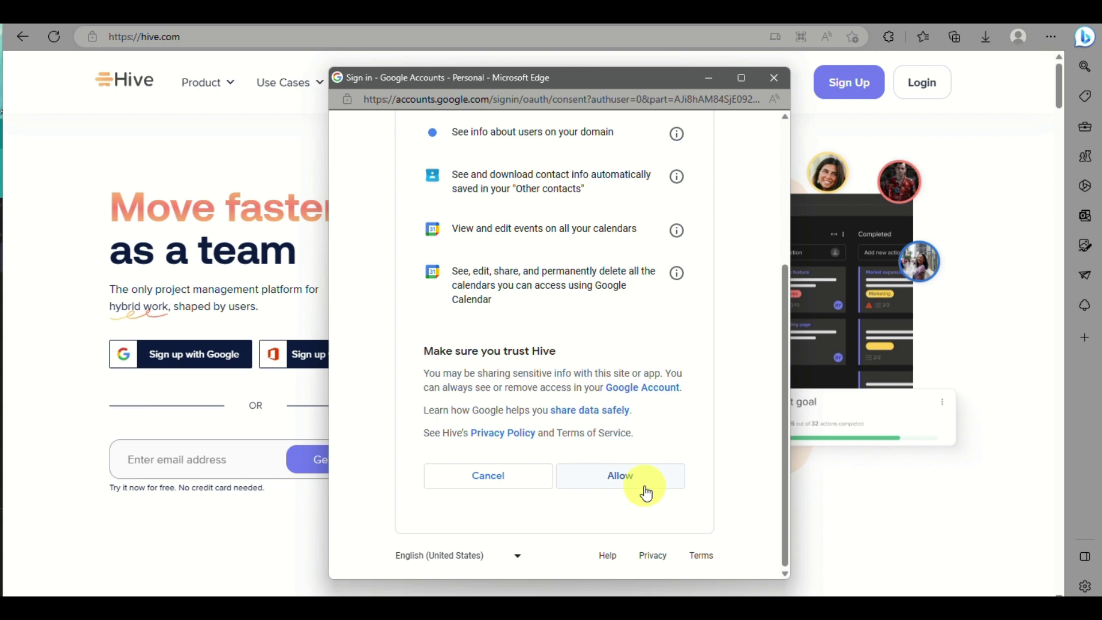
pyautogui.click(646, 493)
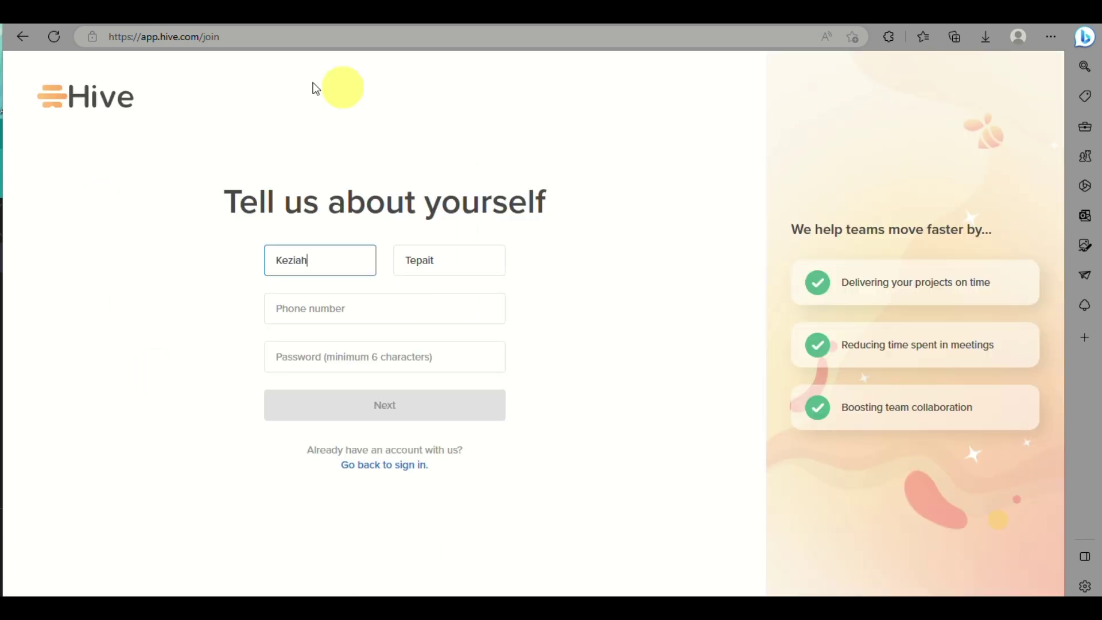
pyautogui.click(349, 294)
pyautogui.click(391, 306)
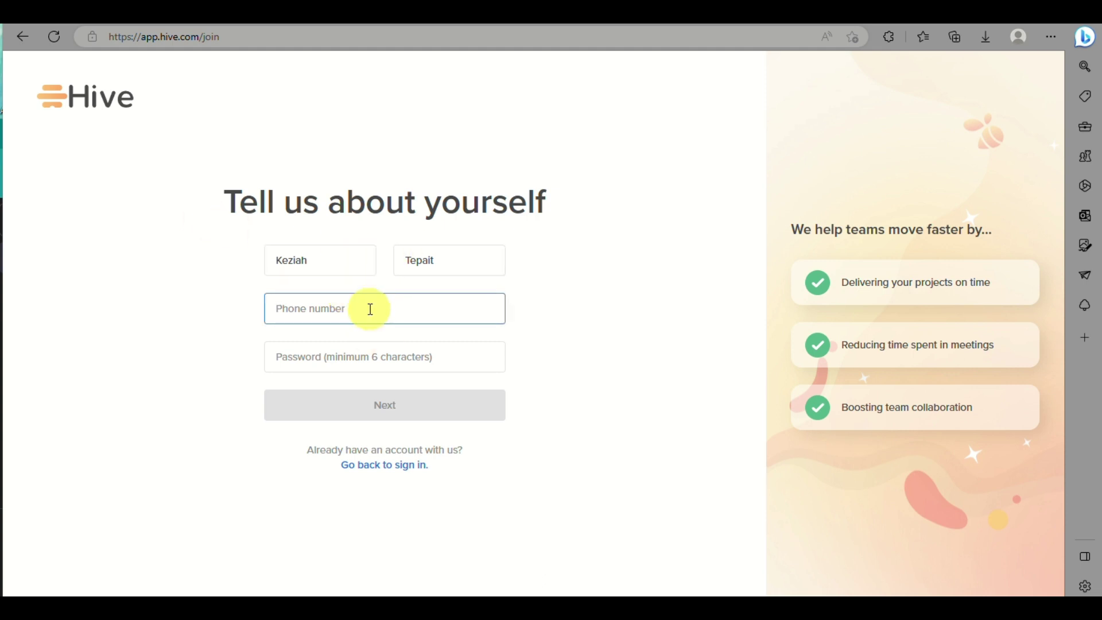
pyautogui.click(394, 351)
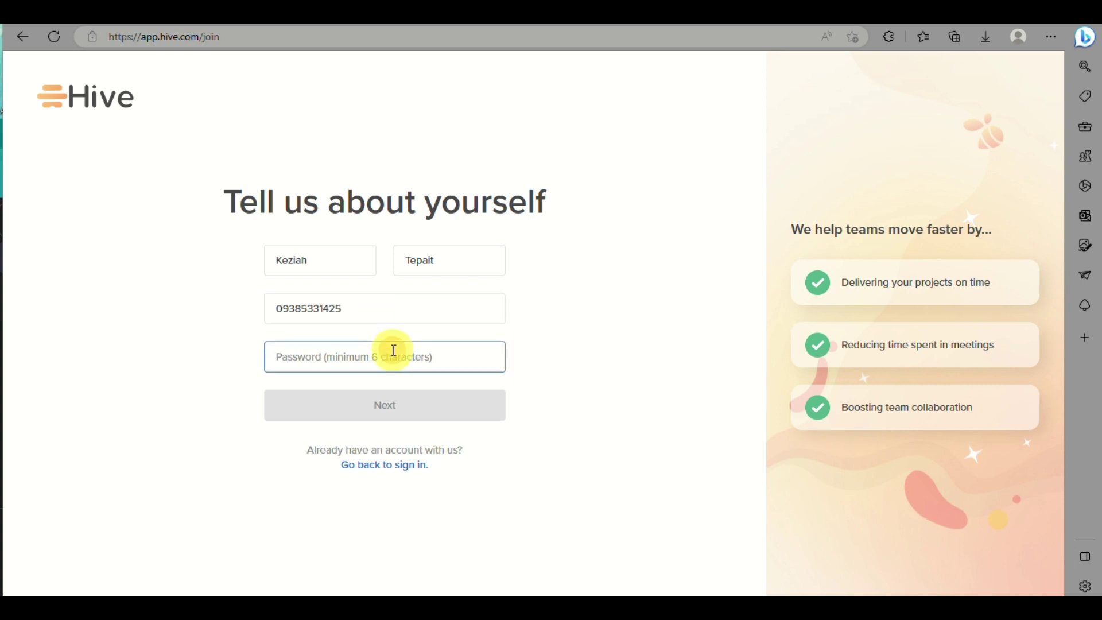
pyautogui.write('****')
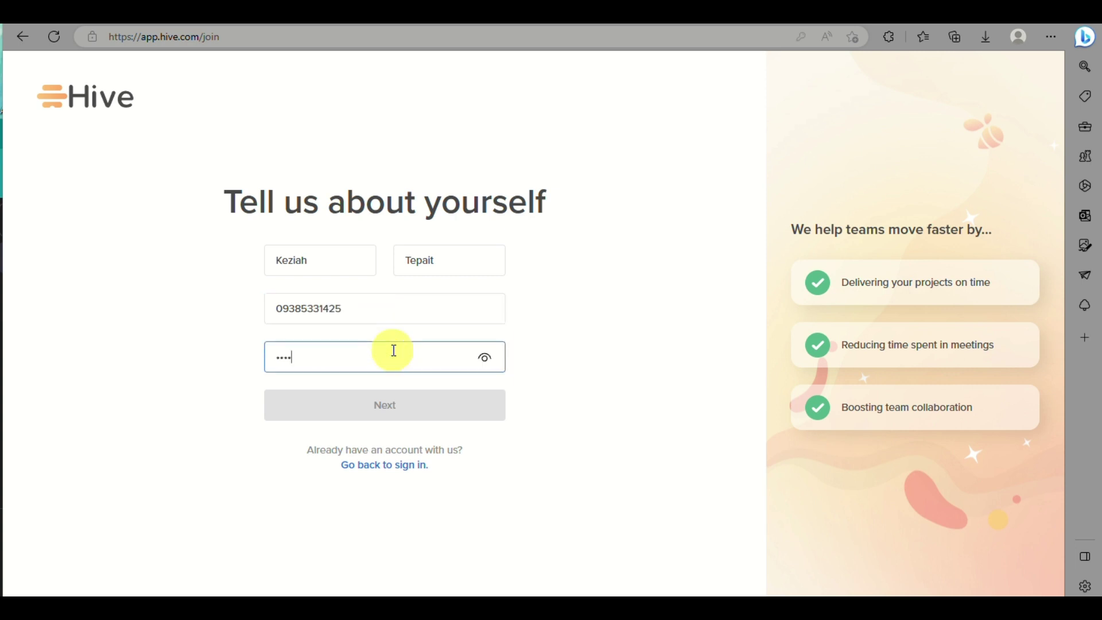
pyautogui.write('****')
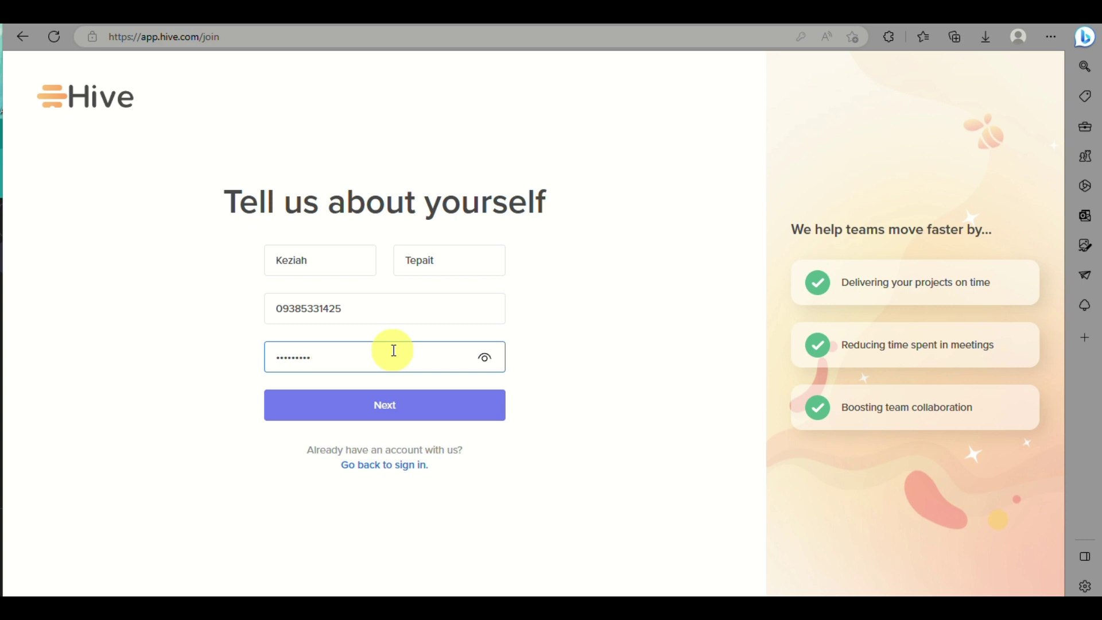
pyautogui.press('BackSpace')
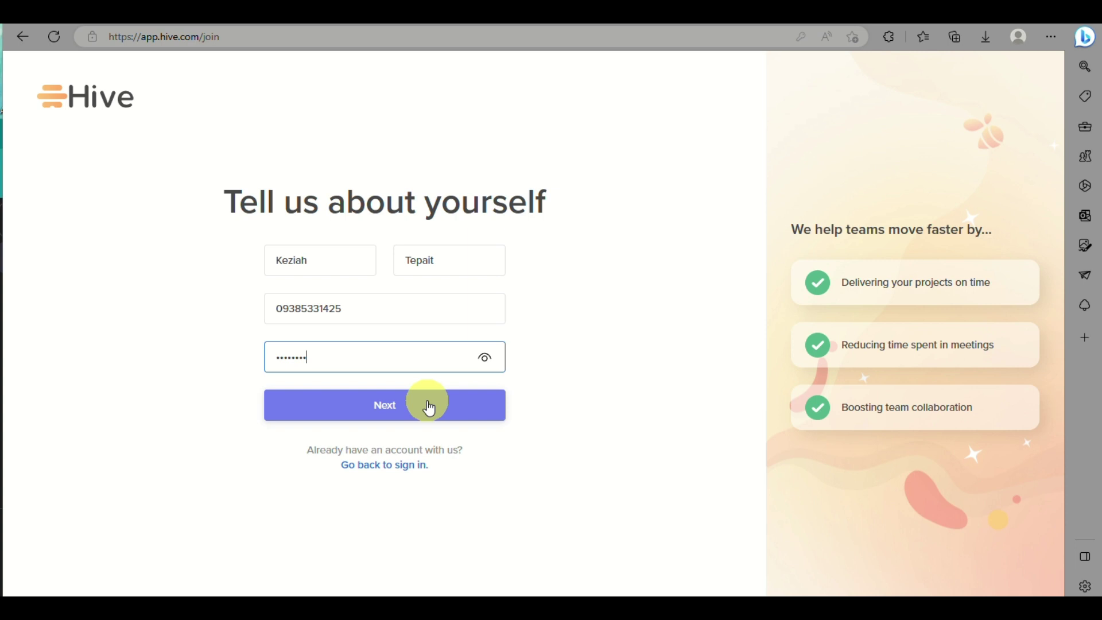
pyautogui.click(396, 418)
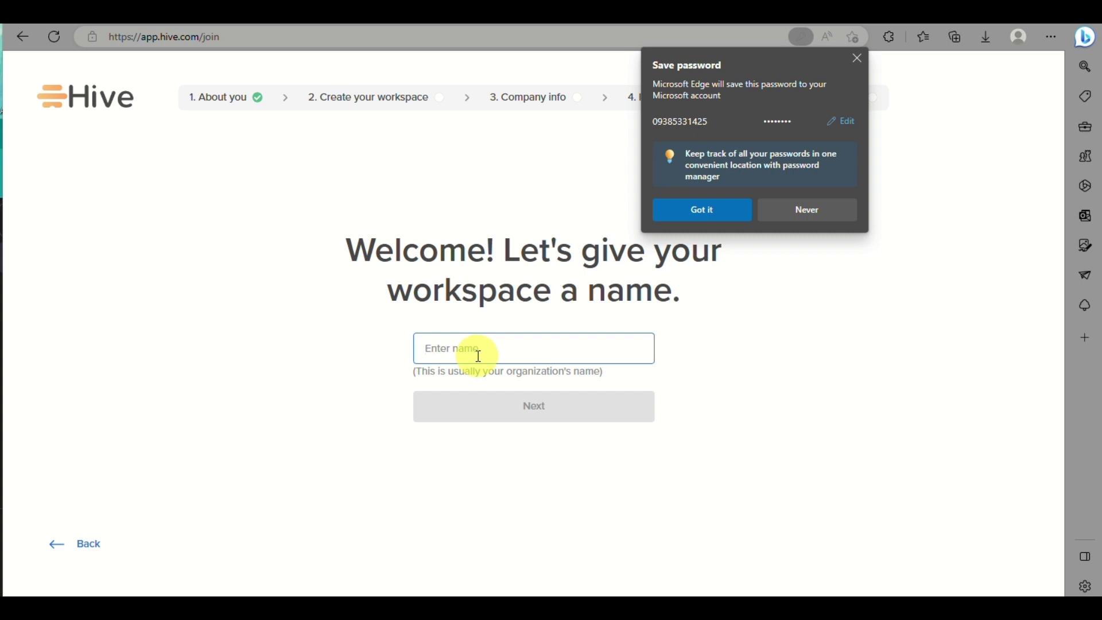
# Decline the browser's password save and name the workspace 'arkiwonkz'.
pyautogui.click(808, 208)
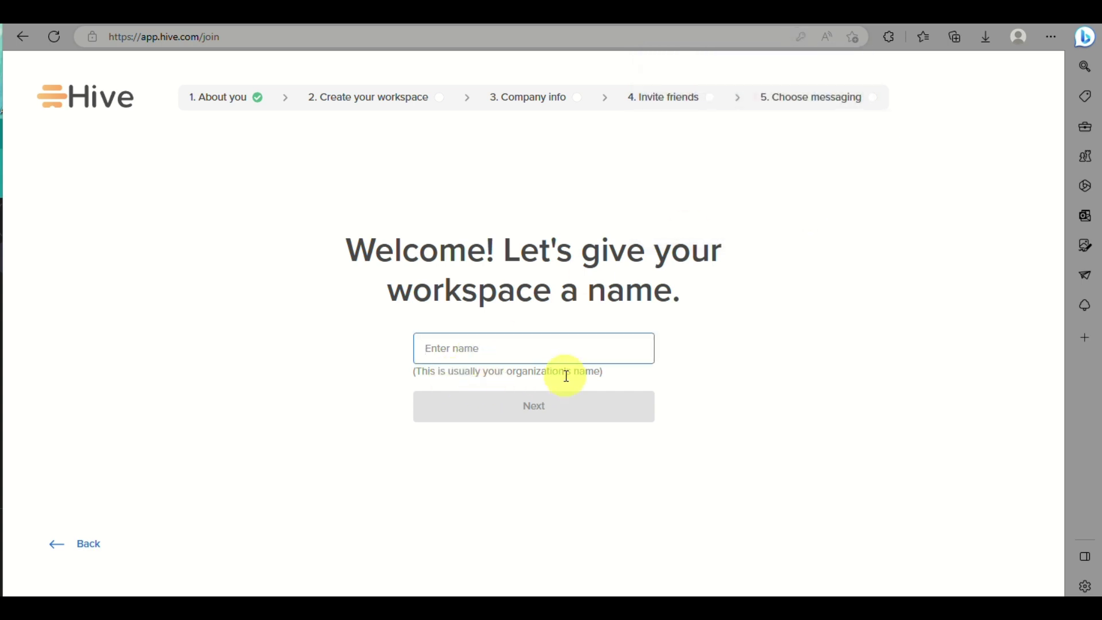
pyautogui.click(580, 349)
pyautogui.write('ark')
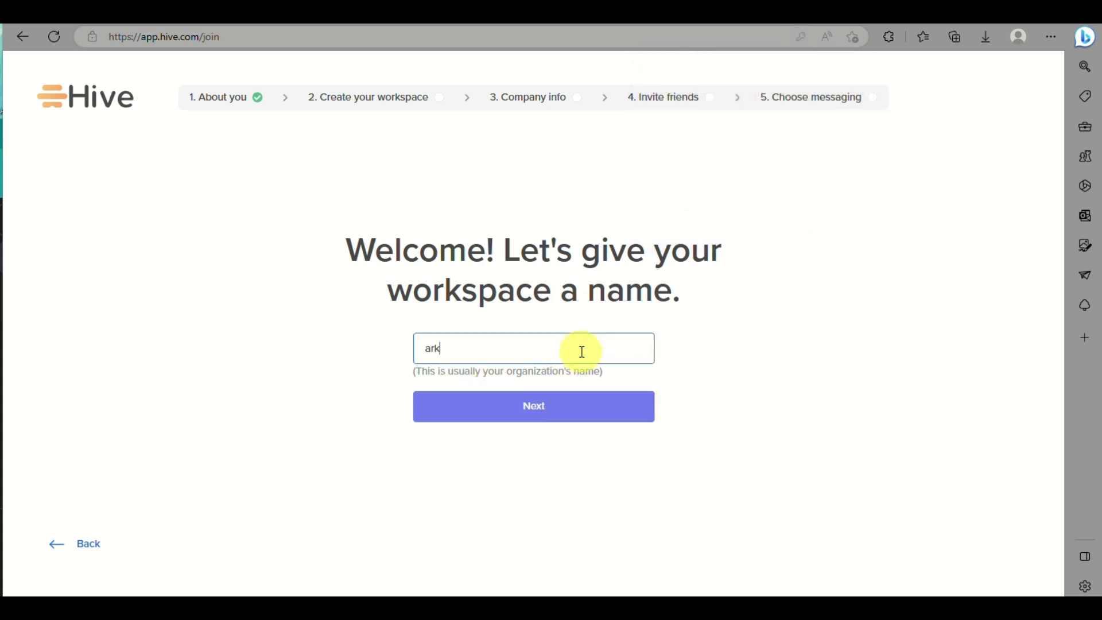
pyautogui.write('iwonkz')
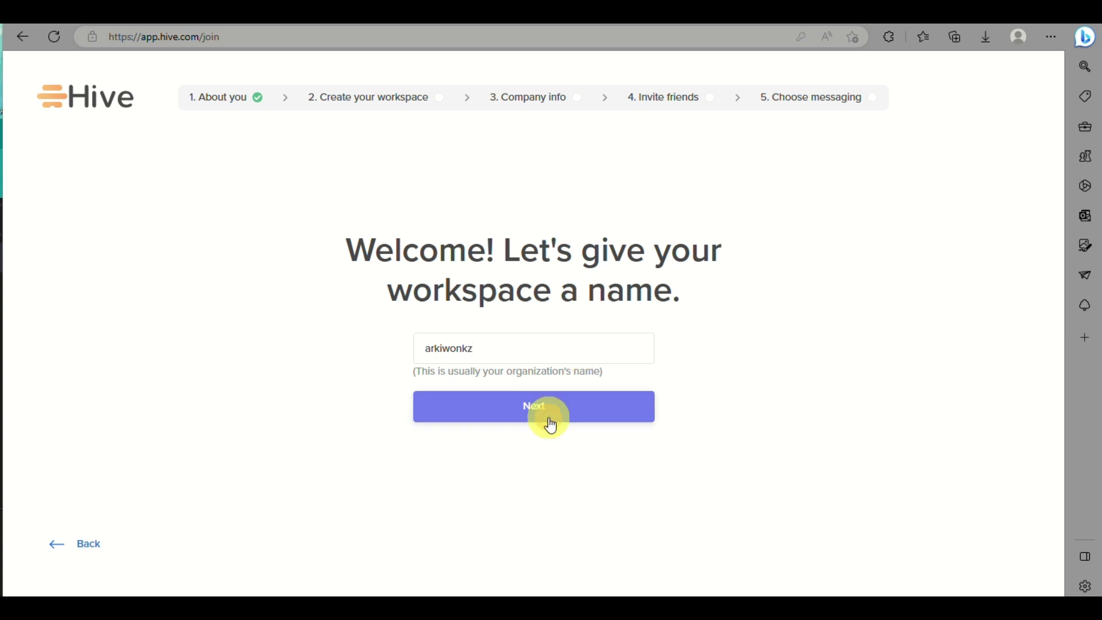
pyautogui.click(549, 422)
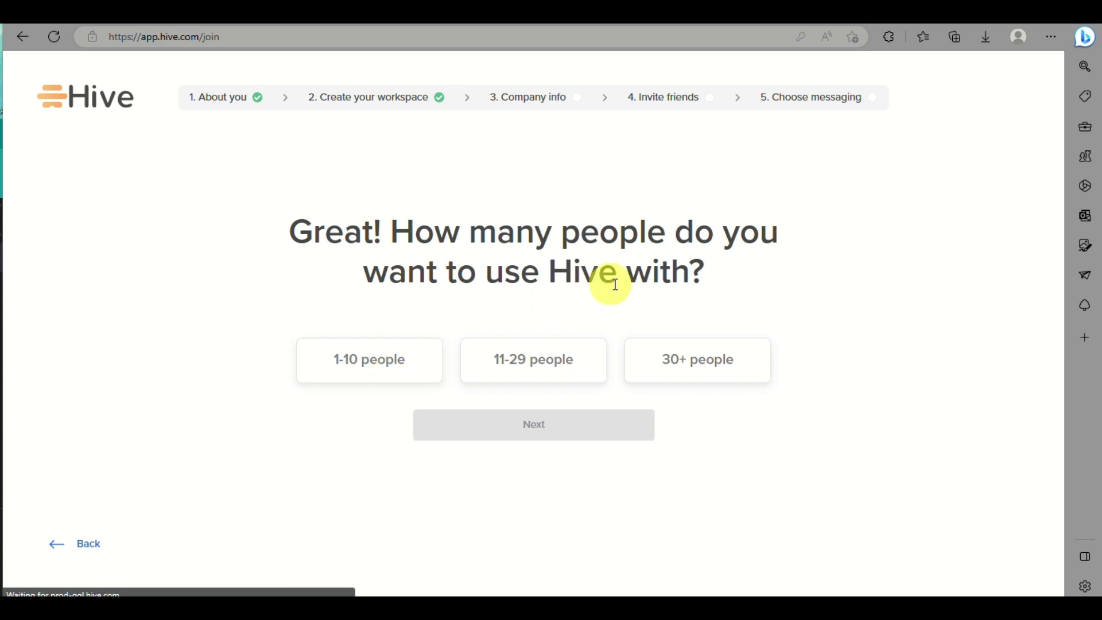
# Set team size to 1-10 people and choose Track My Team's Goals as the aim.
pyautogui.click(389, 366)
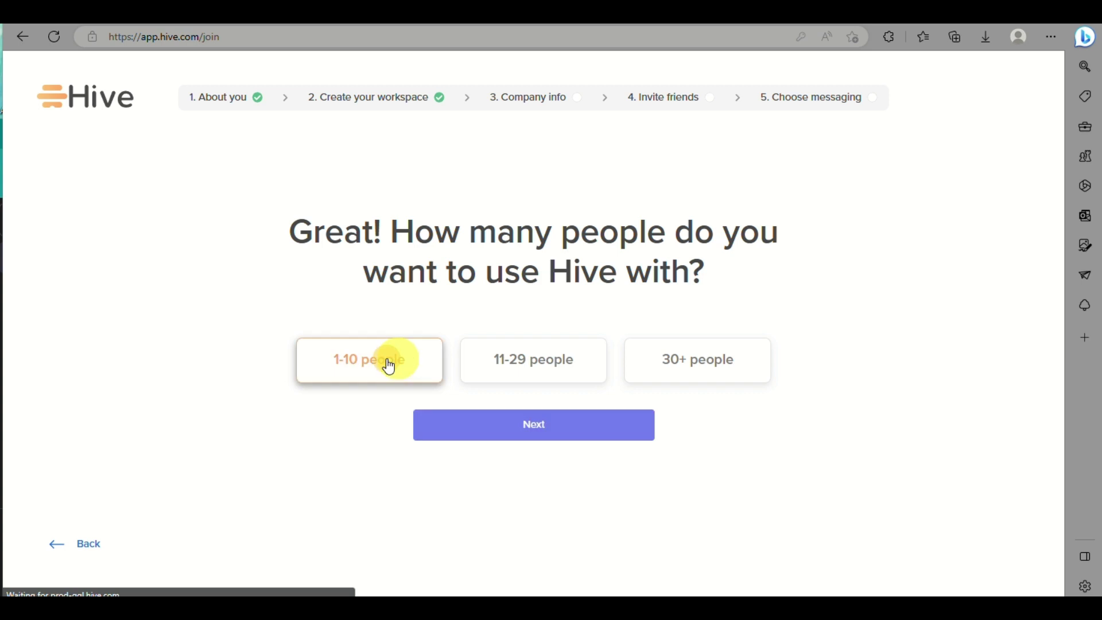
pyautogui.click(509, 434)
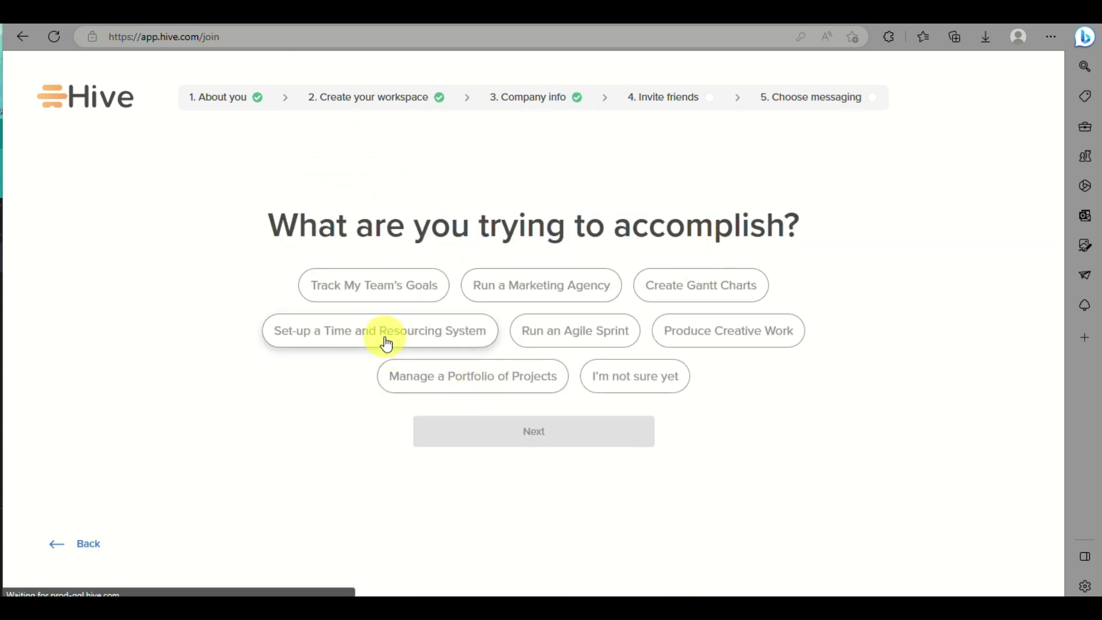
pyautogui.click(383, 290)
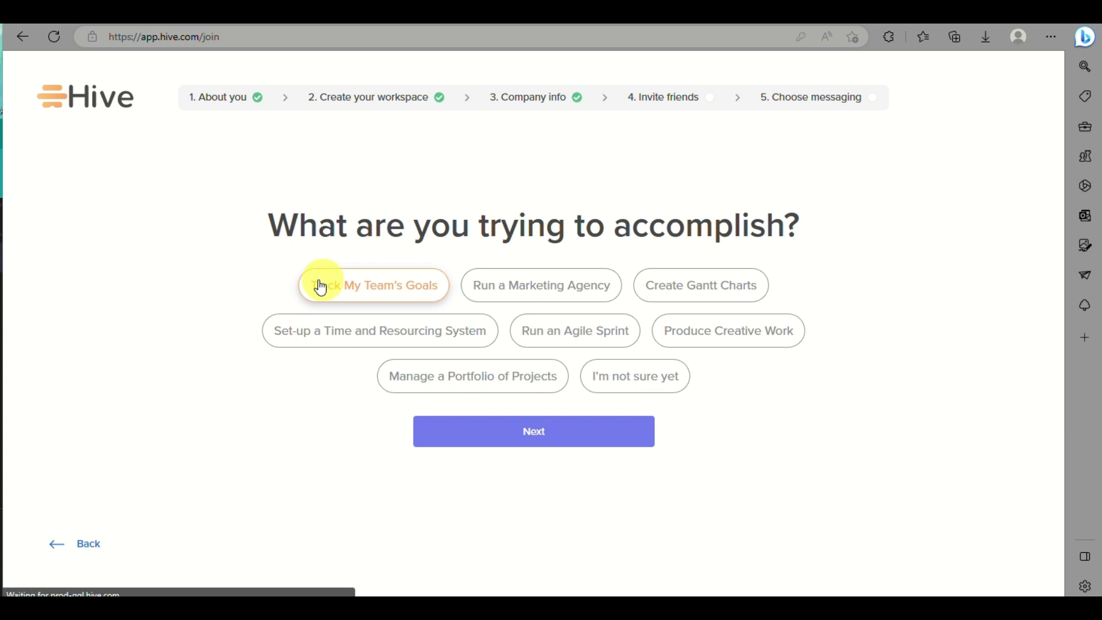
pyautogui.click(704, 343)
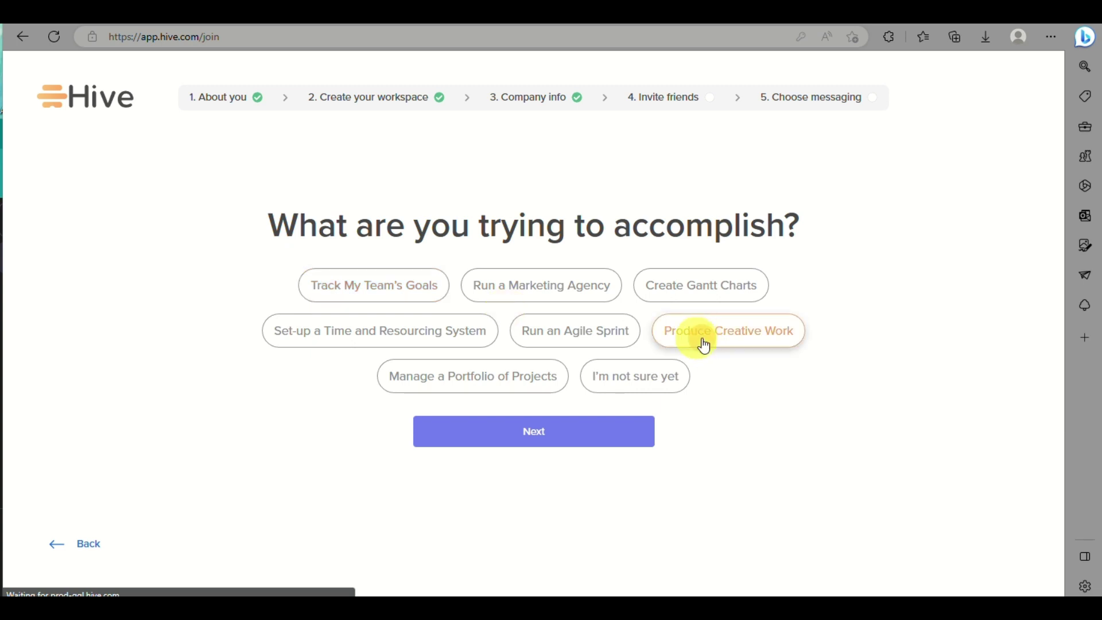
pyautogui.click(407, 290)
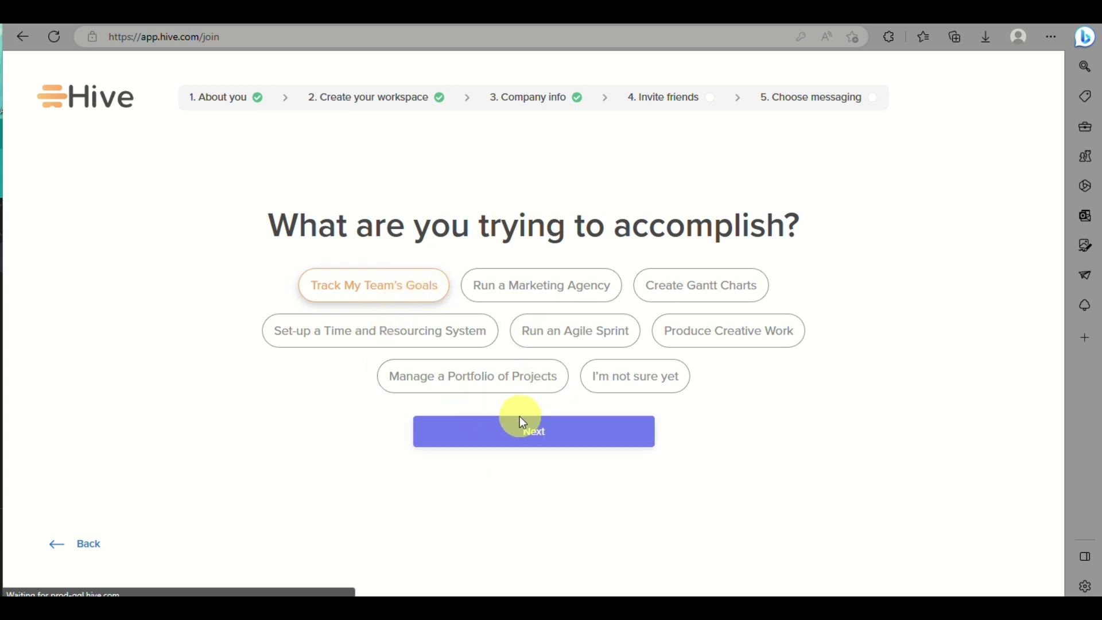
# On the invitation step, leave the first and third suggested contacts out.
pyautogui.click(524, 432)
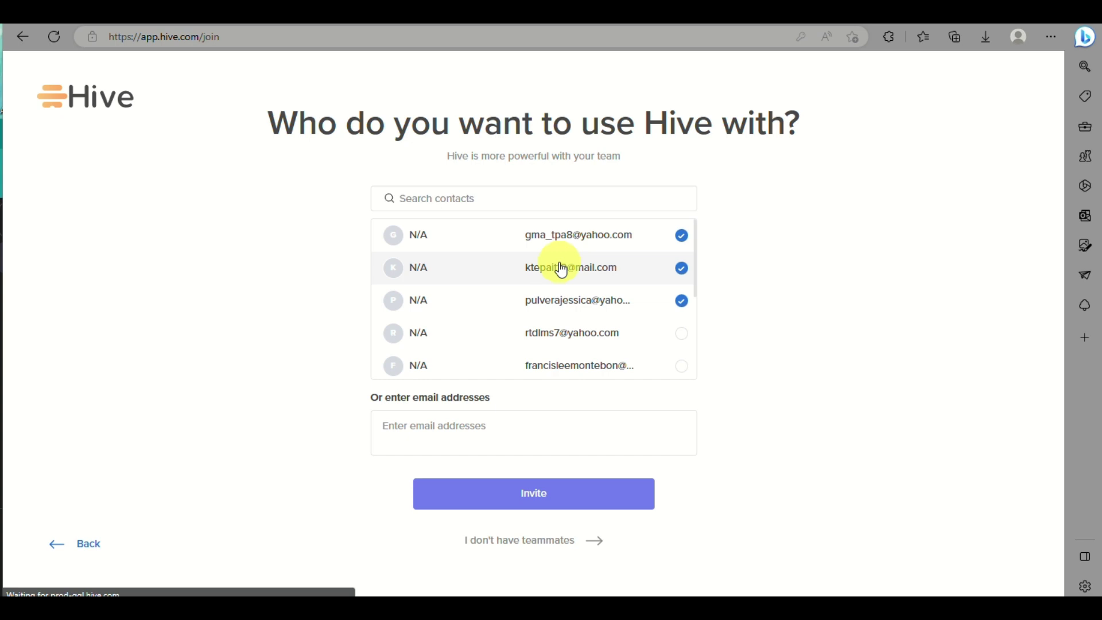
pyautogui.click(683, 236)
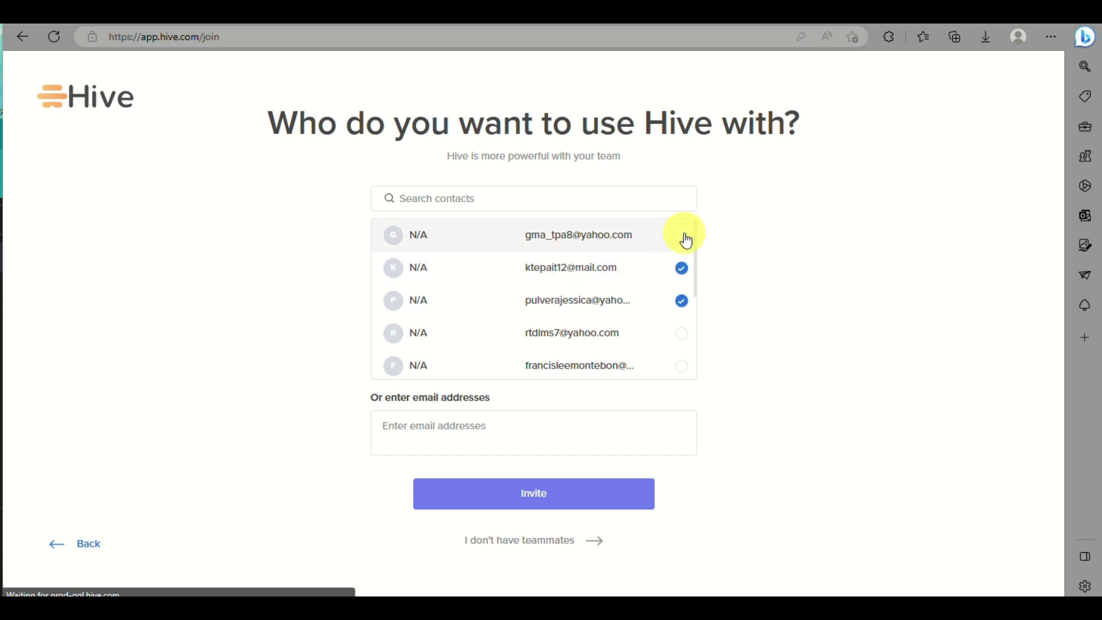
pyautogui.scroll(-1, 686, 364)
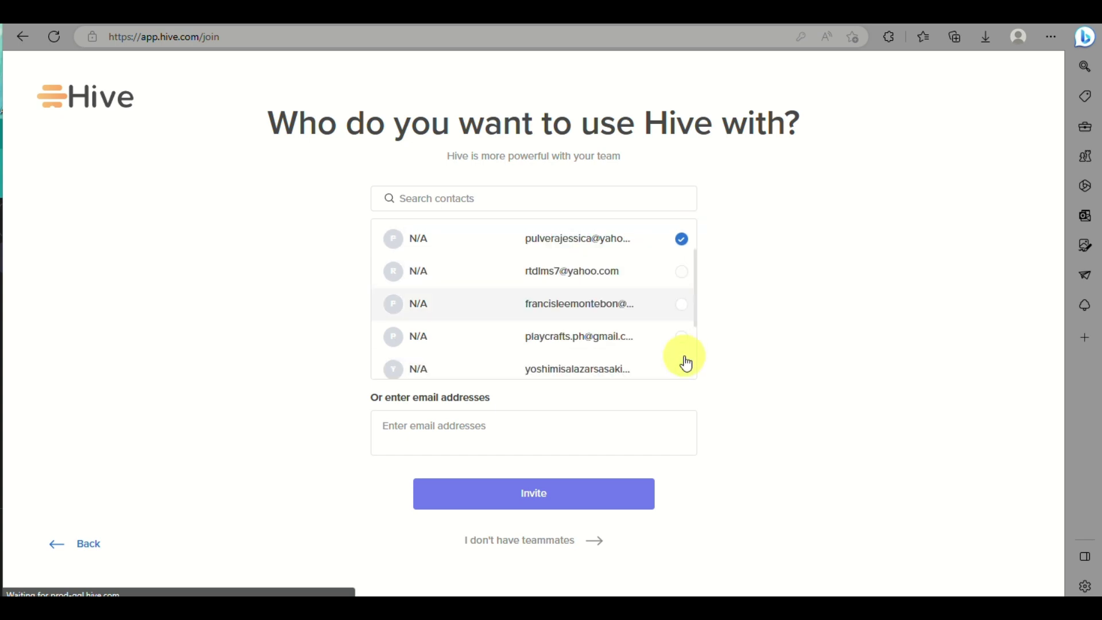
pyautogui.scroll(-1, 687, 364)
pyautogui.scroll(-1, 687, 364)
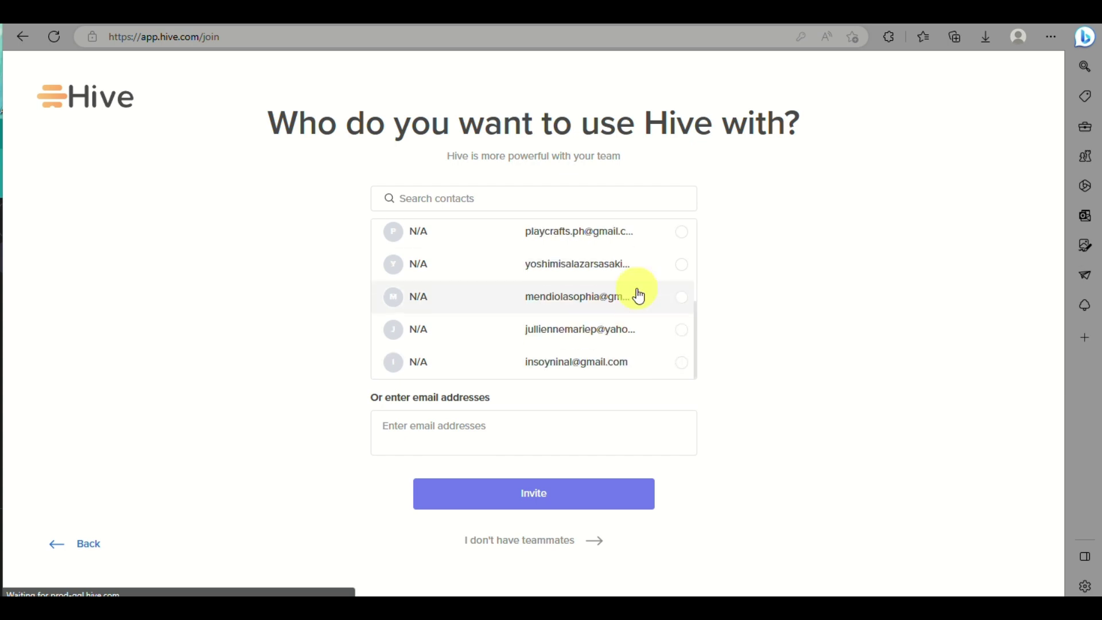
pyautogui.scroll(2, 531, 281)
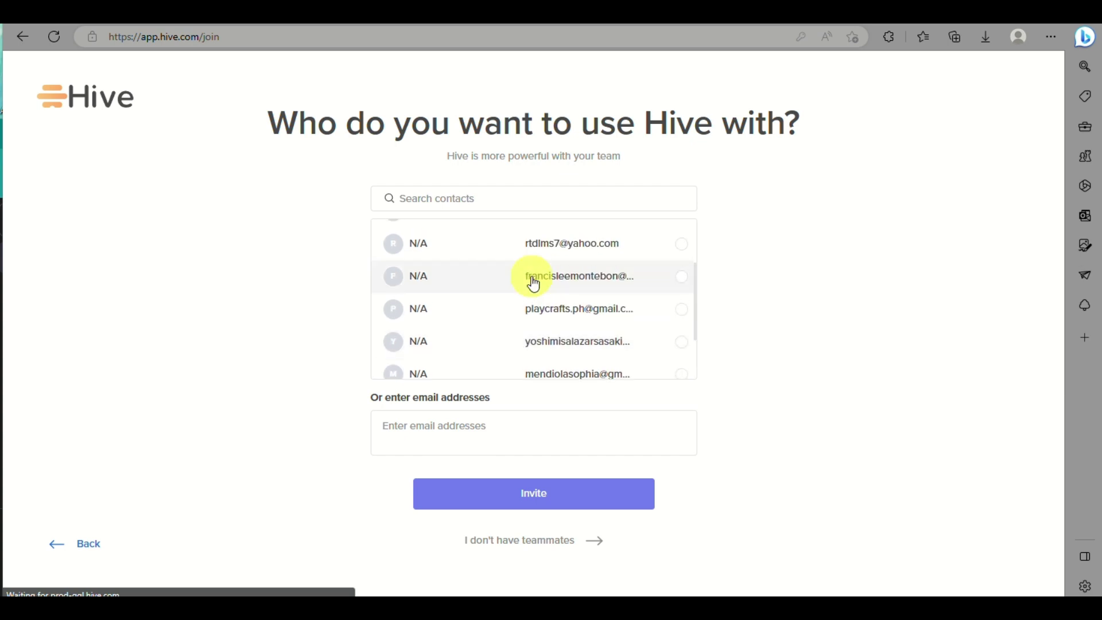
pyautogui.scroll(3, 534, 284)
pyautogui.click(682, 301)
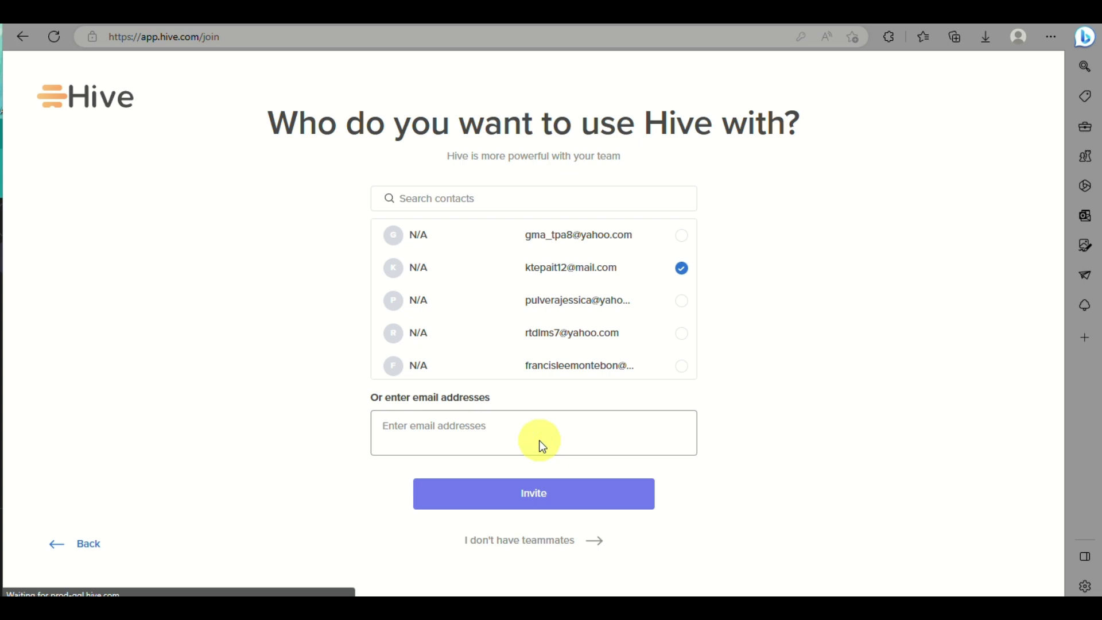
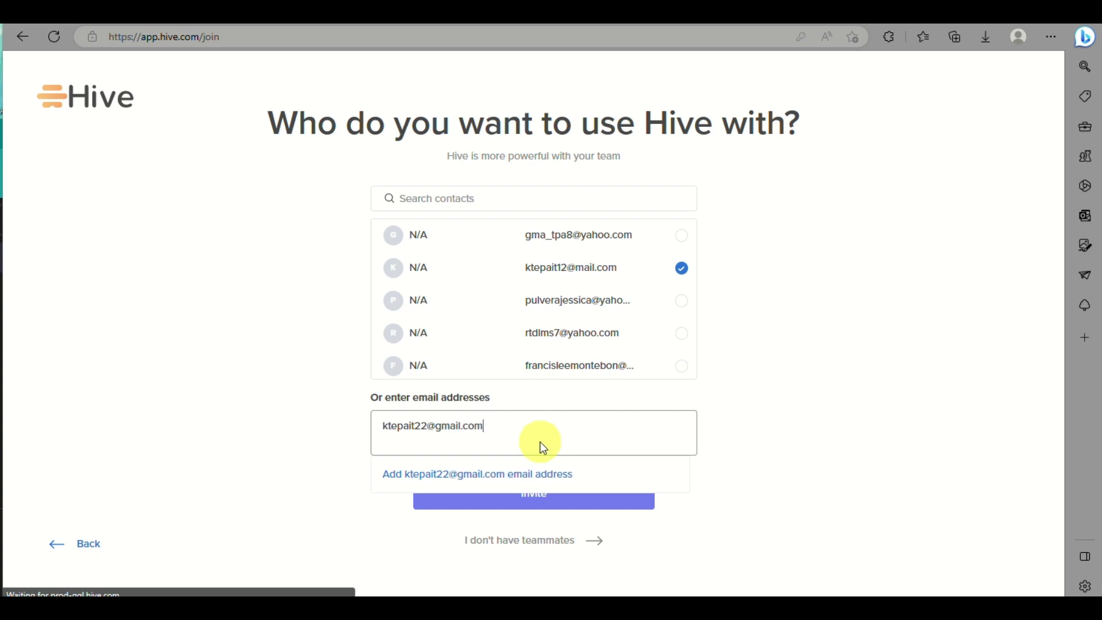
pyautogui.click(545, 475)
pyautogui.click(544, 509)
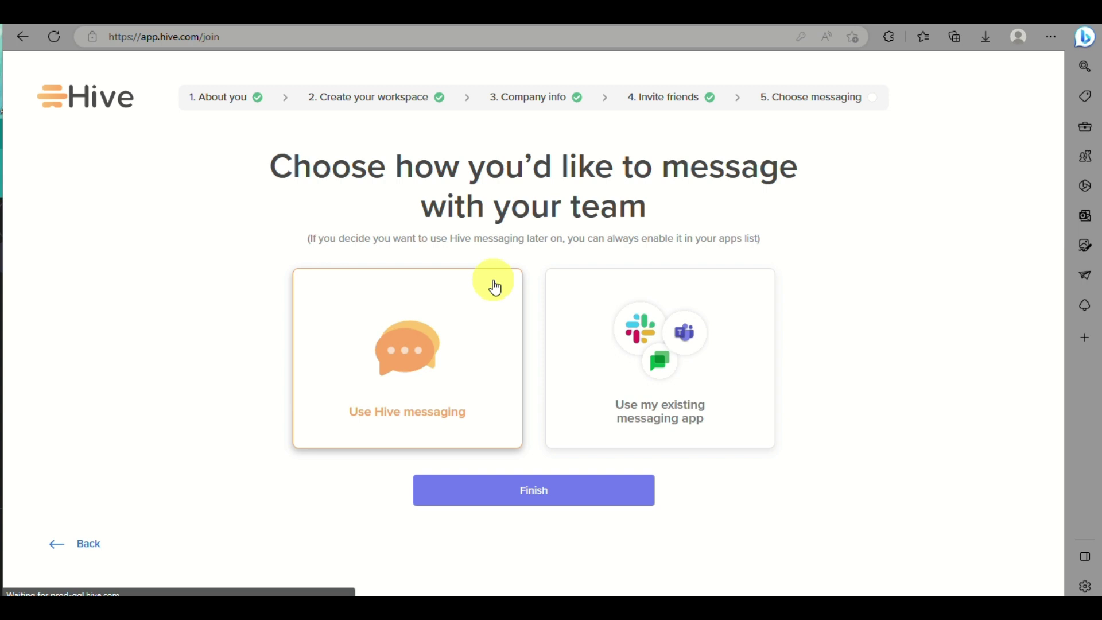
# Select 'Use Hive messaging' and finish onboarding to load the workspace.
pyautogui.click(435, 359)
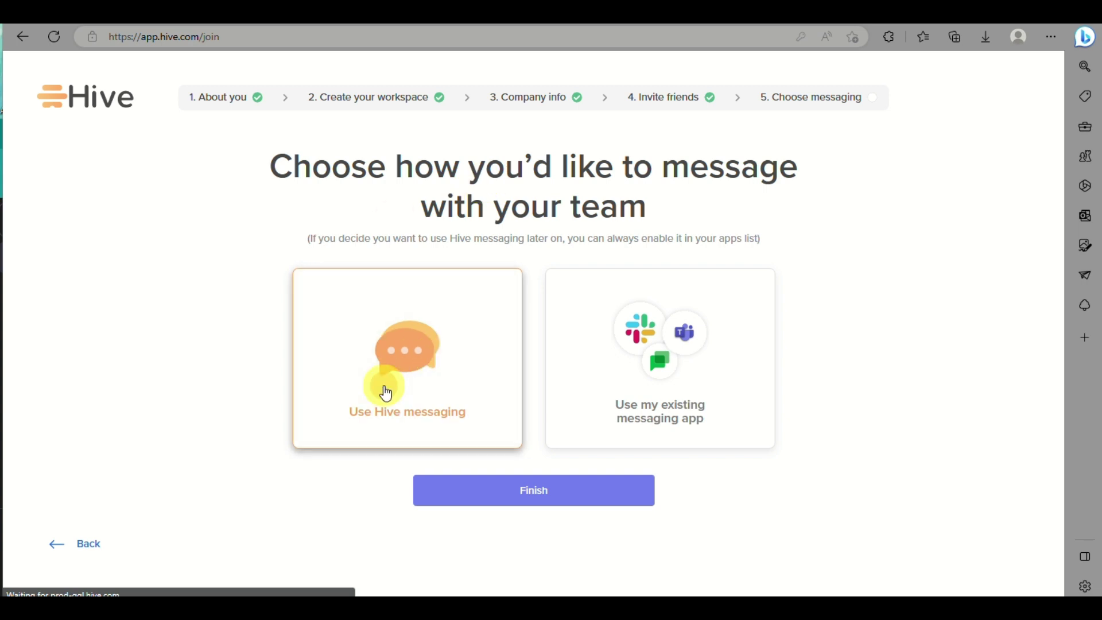
pyautogui.click(580, 494)
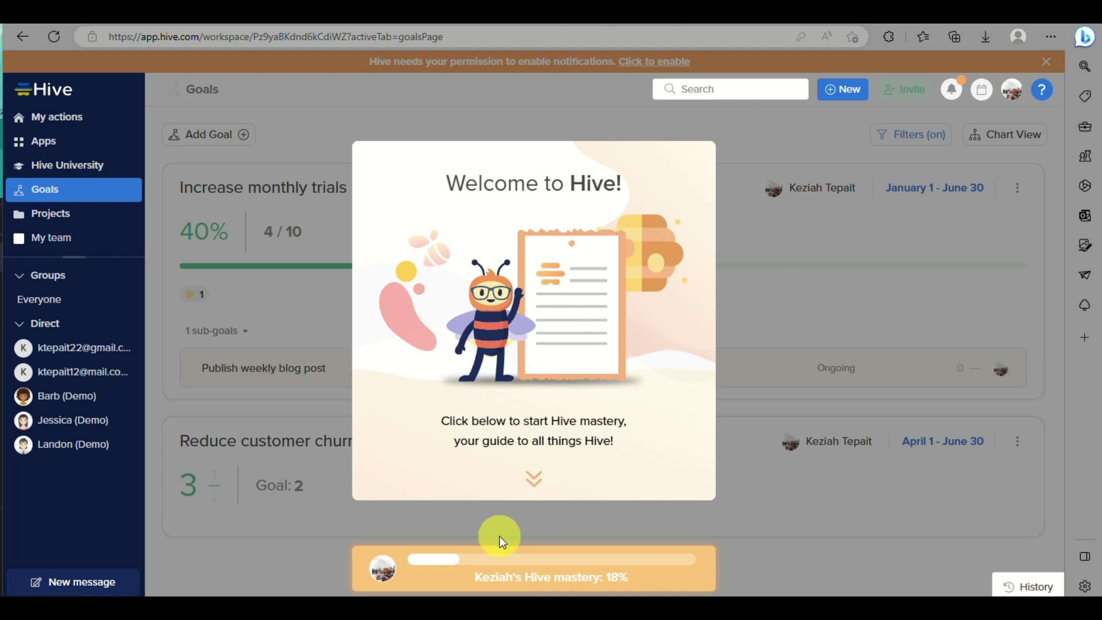
# Close the Welcome to Hive greeting with its double-chevron button.
pyautogui.click(540, 483)
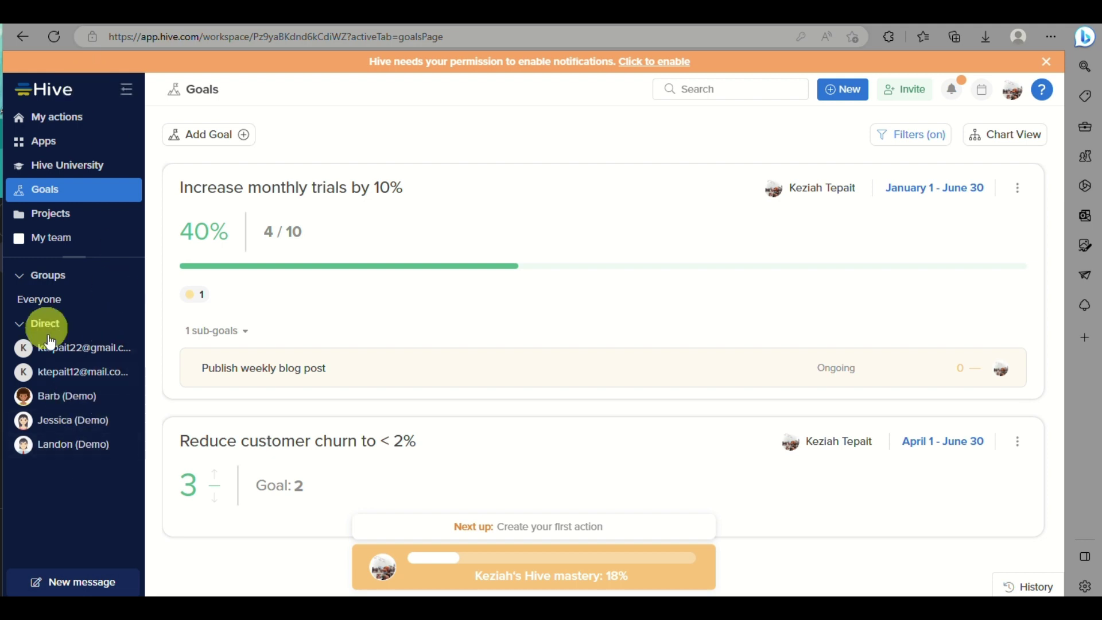
pyautogui.moveTo(51, 90)
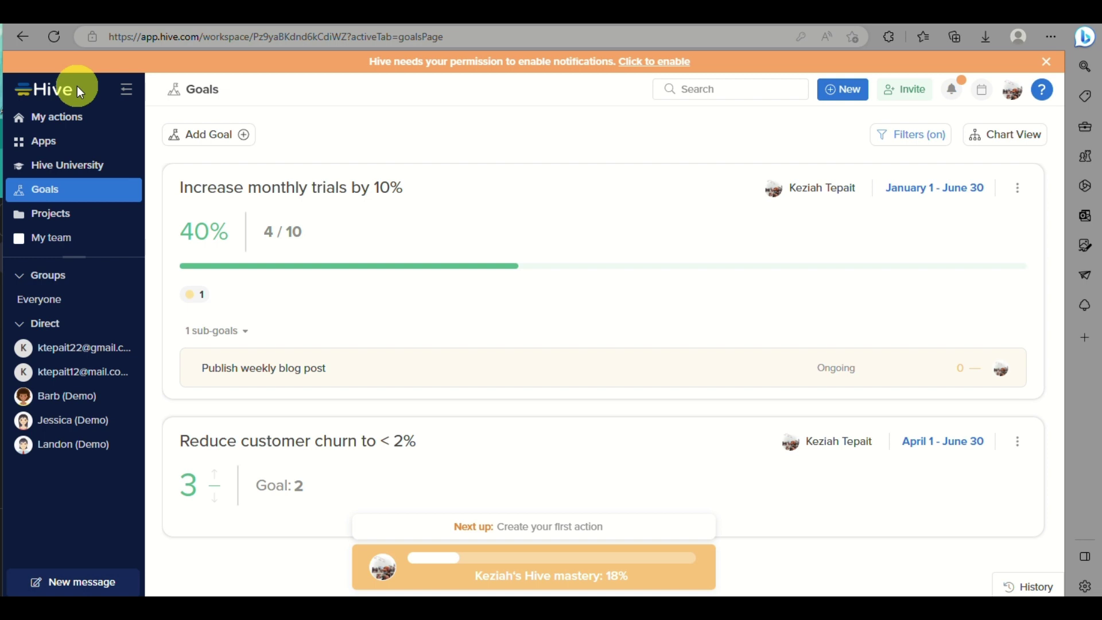
# Switch to My actions and open the empty 'What needs to be done?' task entry.
pyautogui.click(131, 91)
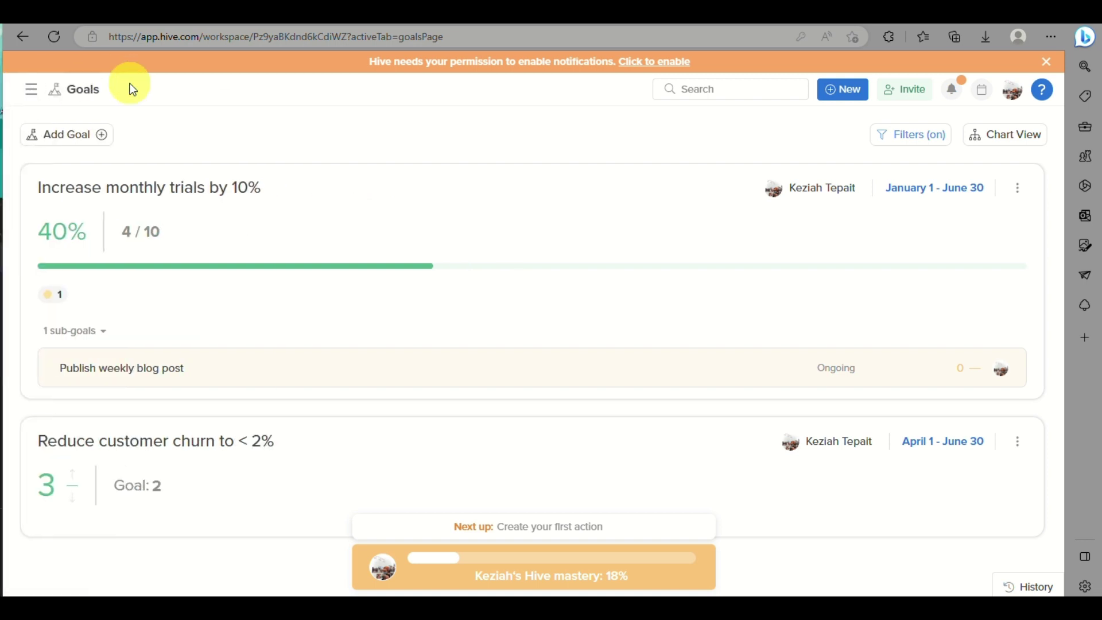
pyautogui.click(31, 82)
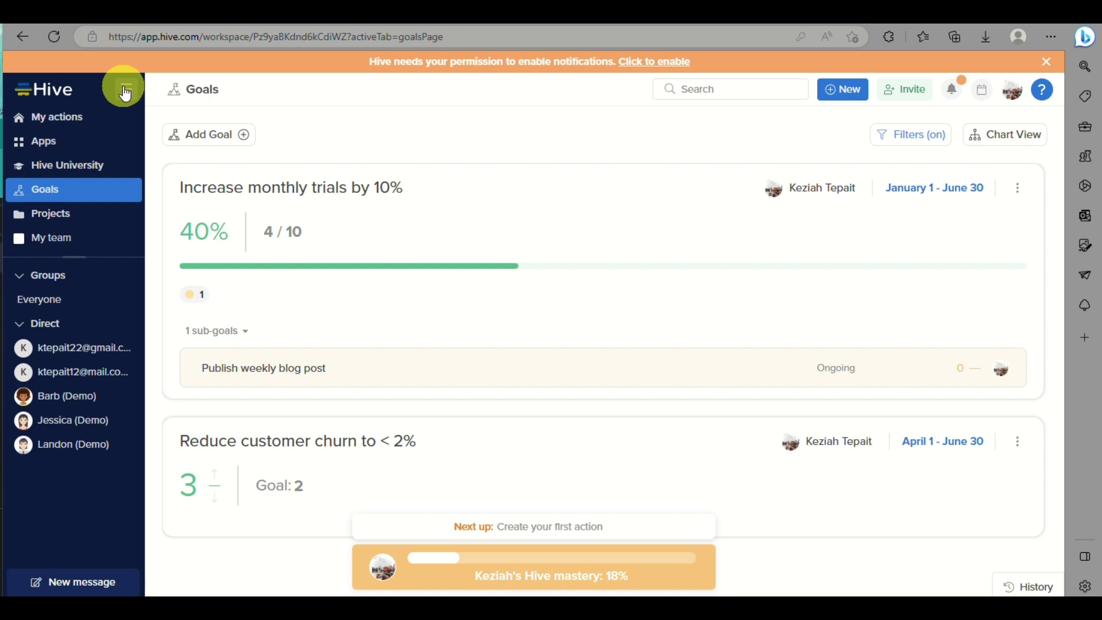
pyautogui.click(46, 122)
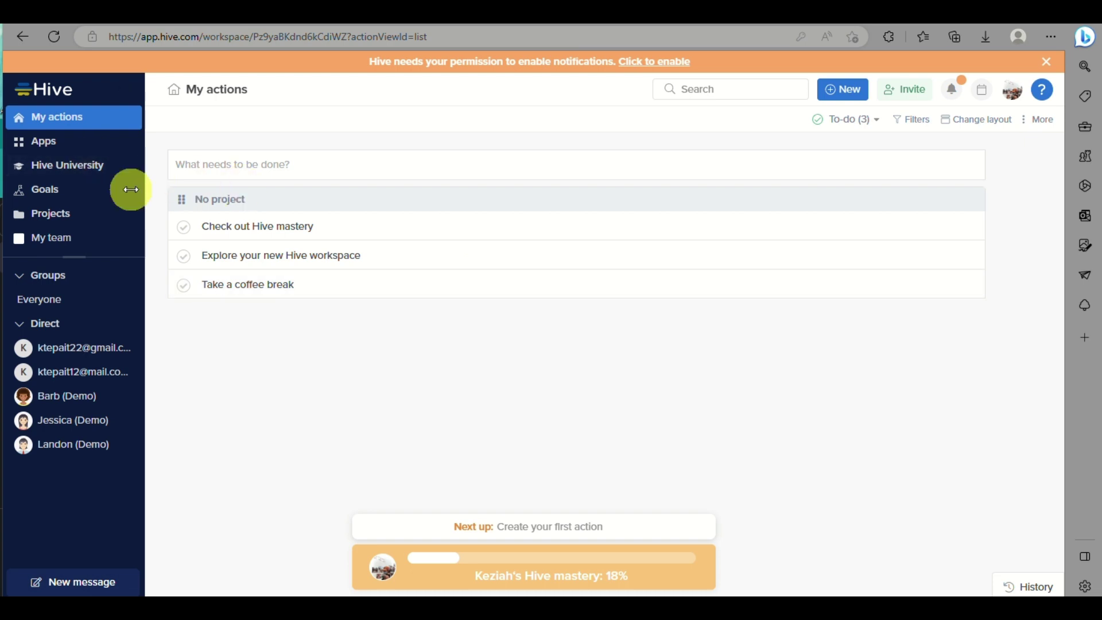
pyautogui.click(234, 155)
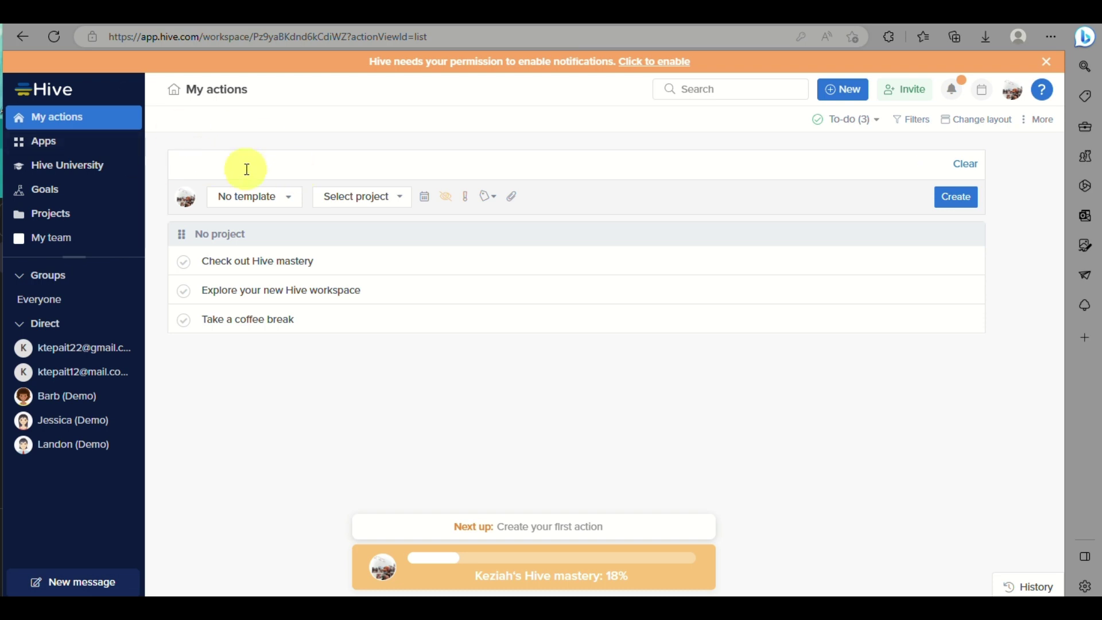
# Open Apps and scroll through the App Library's premium, workspace and personal apps.
pyautogui.click(61, 143)
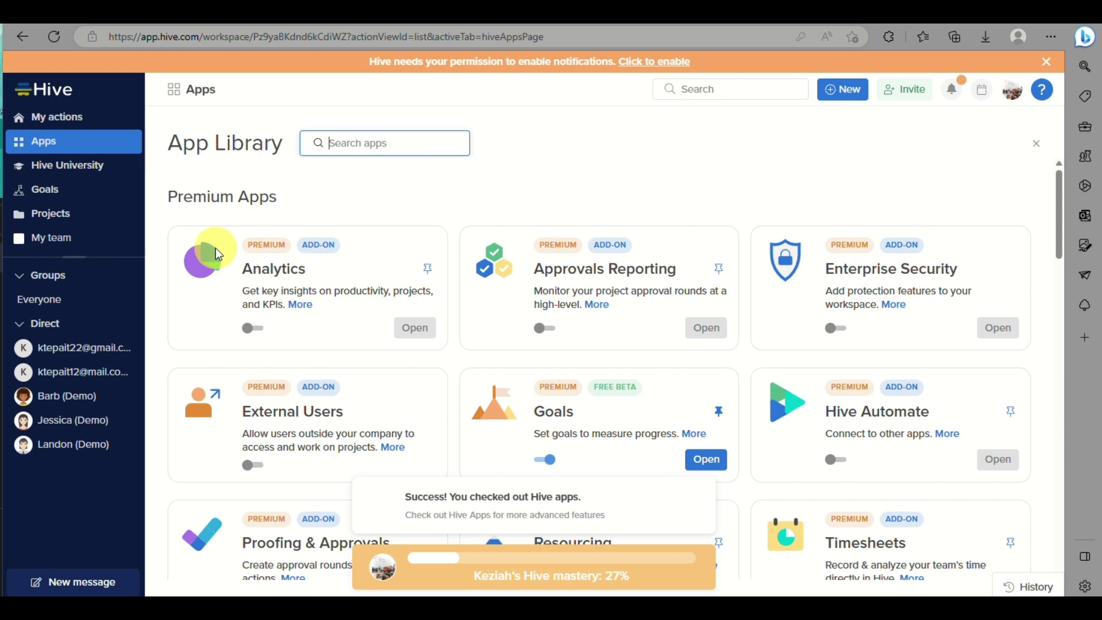
pyautogui.scroll(-3, 278, 430)
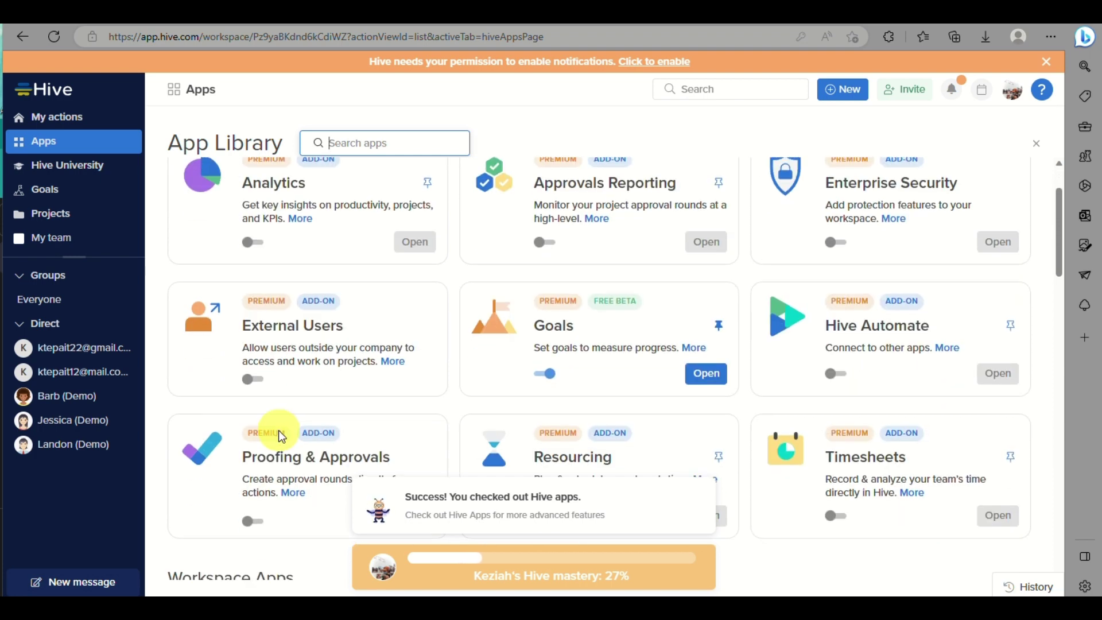
pyautogui.scroll(-3, 278, 430)
pyautogui.scroll(-5, 277, 429)
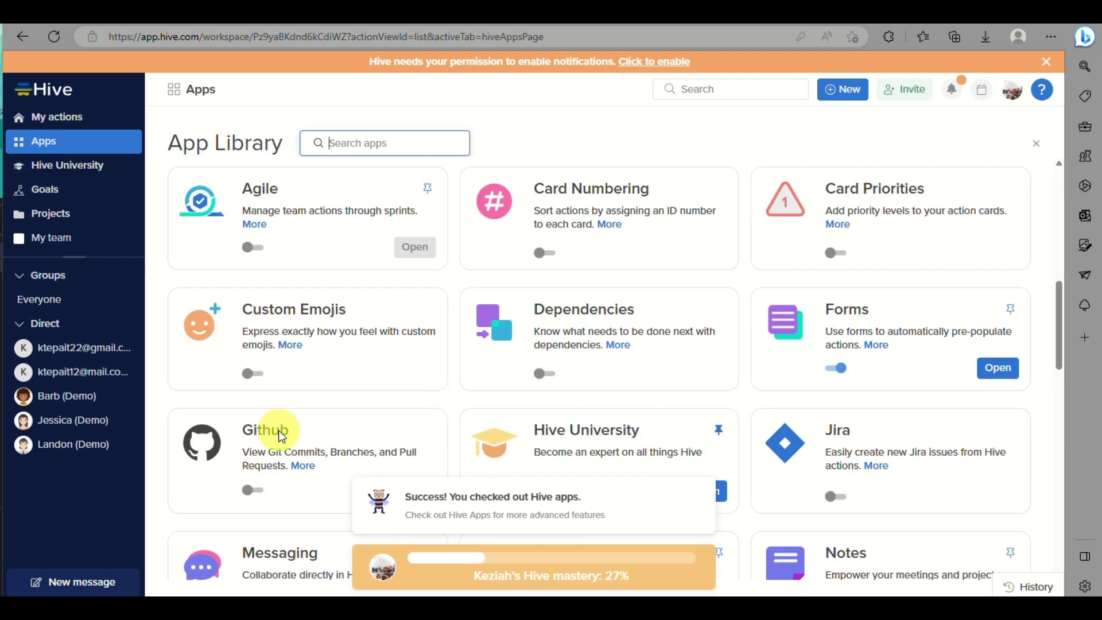
pyautogui.scroll(-4, 278, 430)
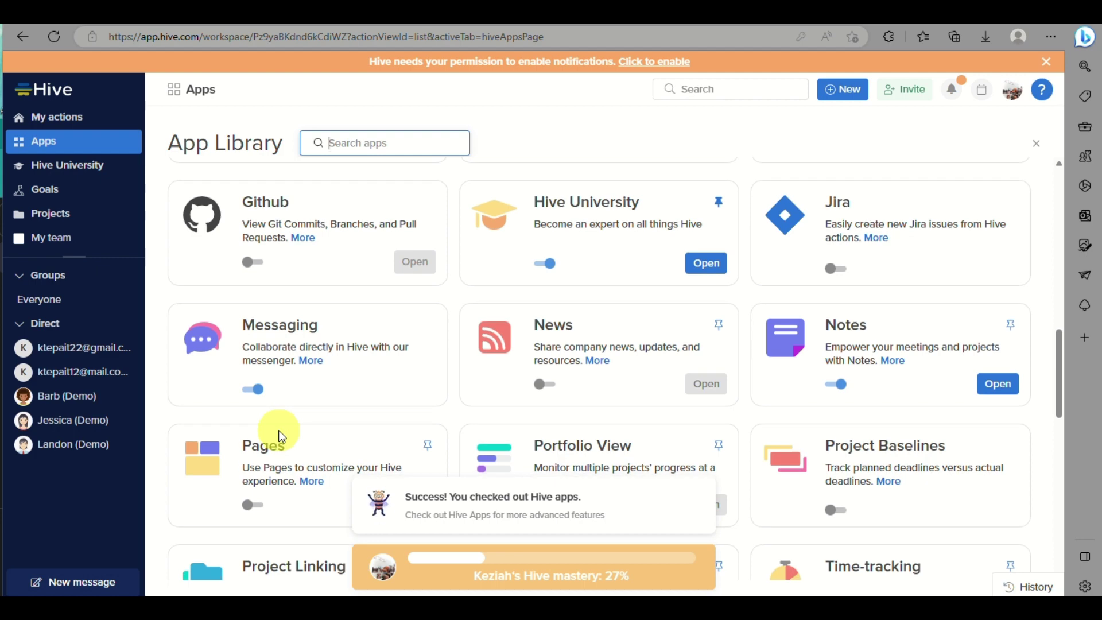
pyautogui.scroll(-2, 278, 429)
pyautogui.scroll(-1, 277, 430)
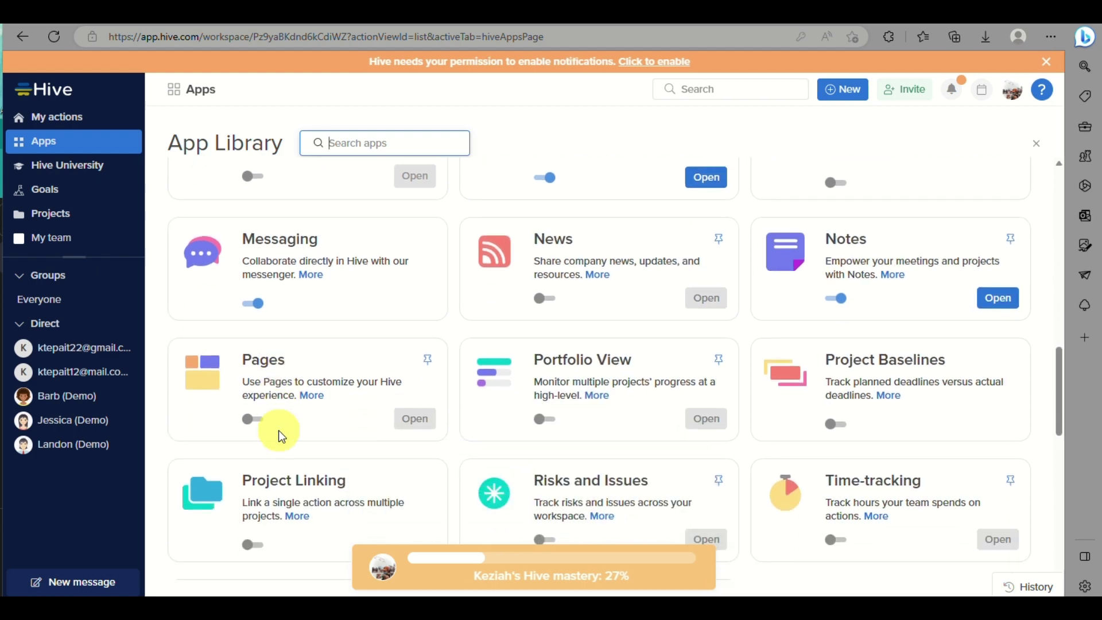
pyautogui.scroll(5, 278, 429)
pyautogui.scroll(-4, 278, 429)
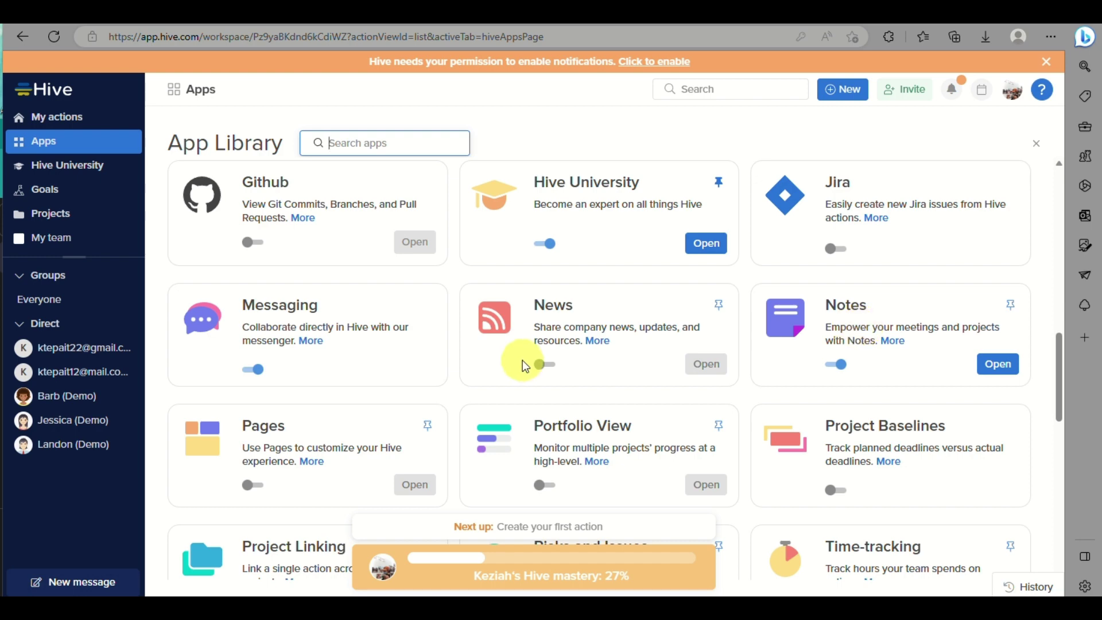
pyautogui.scroll(-5, 522, 359)
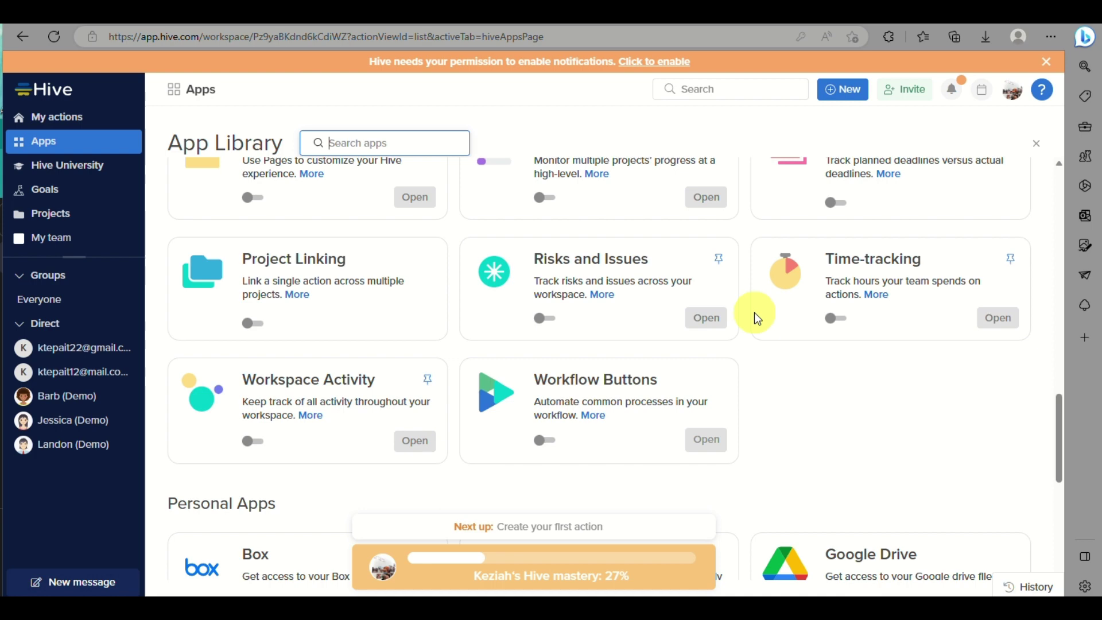
pyautogui.scroll(-5, 755, 312)
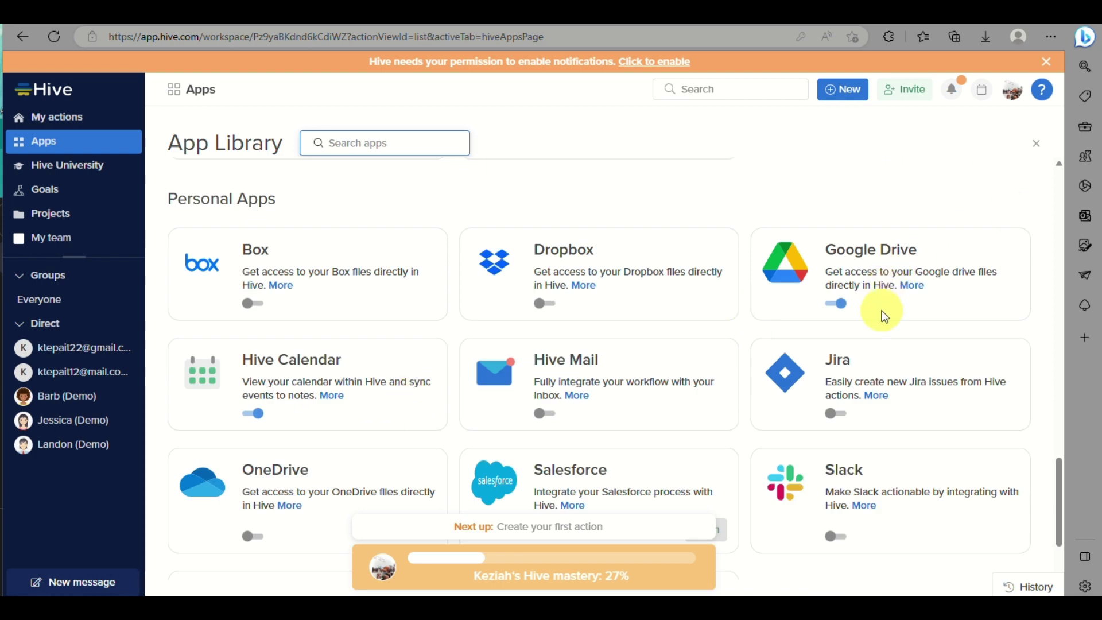
pyautogui.scroll(-1, 741, 321)
pyautogui.scroll(-2, 741, 322)
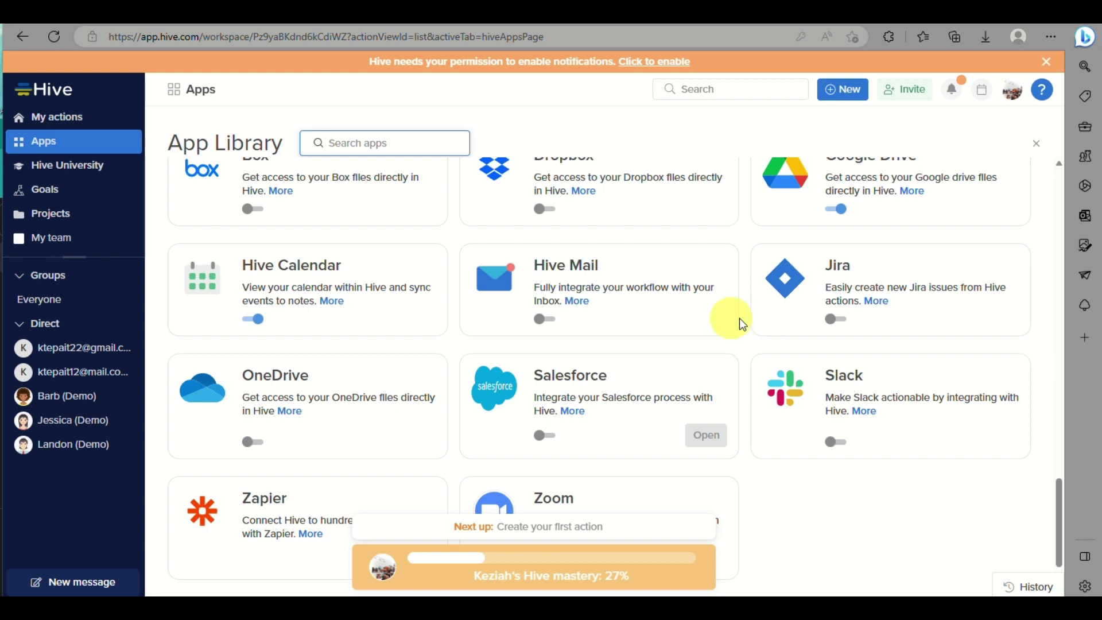
pyautogui.scroll(-5, 547, 307)
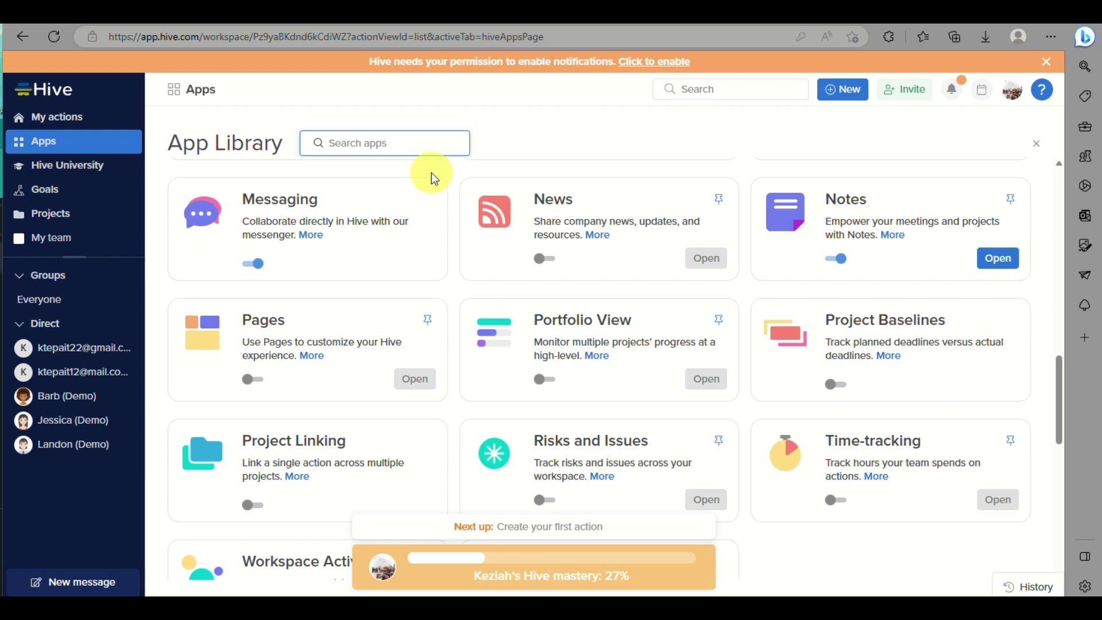
pyautogui.scroll(10, 484, 387)
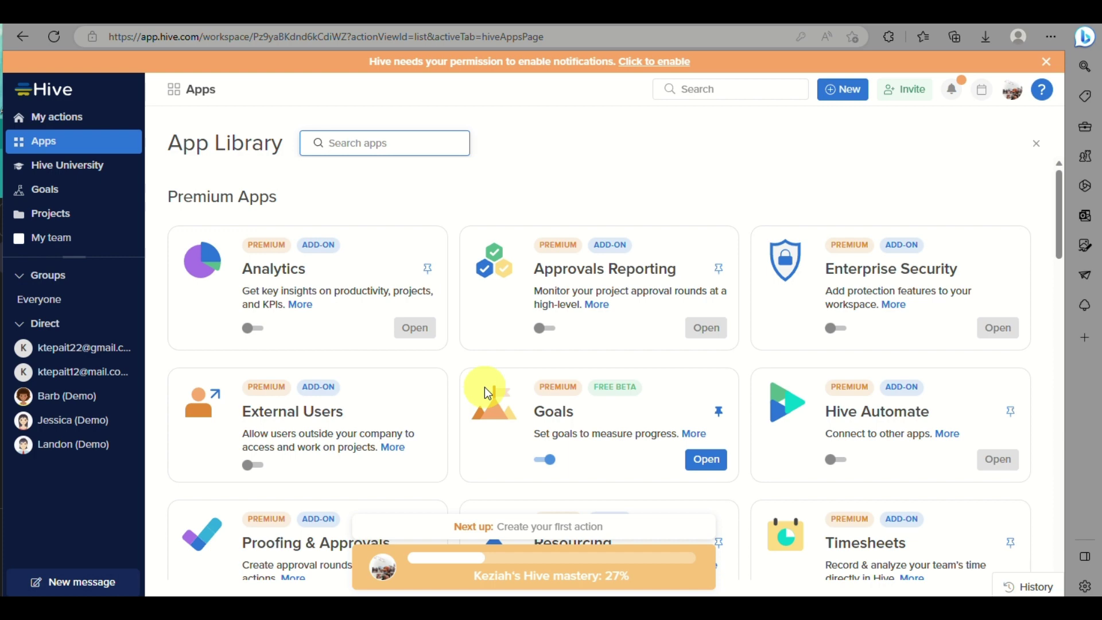
pyautogui.moveTo(67, 164)
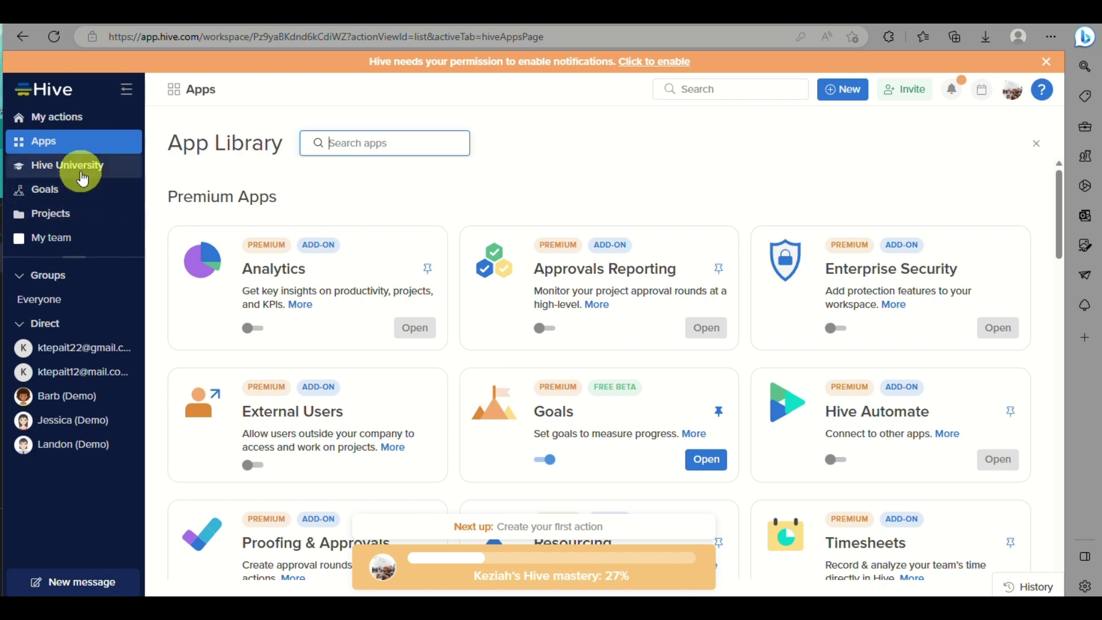
# Browse Hive University's course catalog in a new tab, then return to the App Library.
pyautogui.click(82, 166)
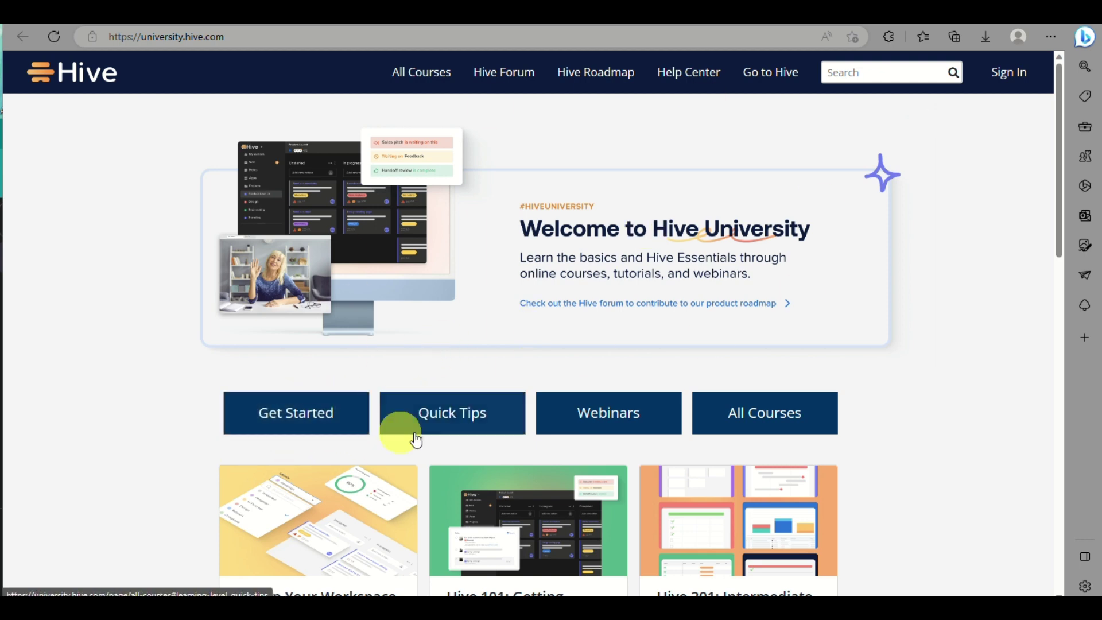
pyautogui.scroll(-1, 465, 434)
pyautogui.scroll(-3, 468, 436)
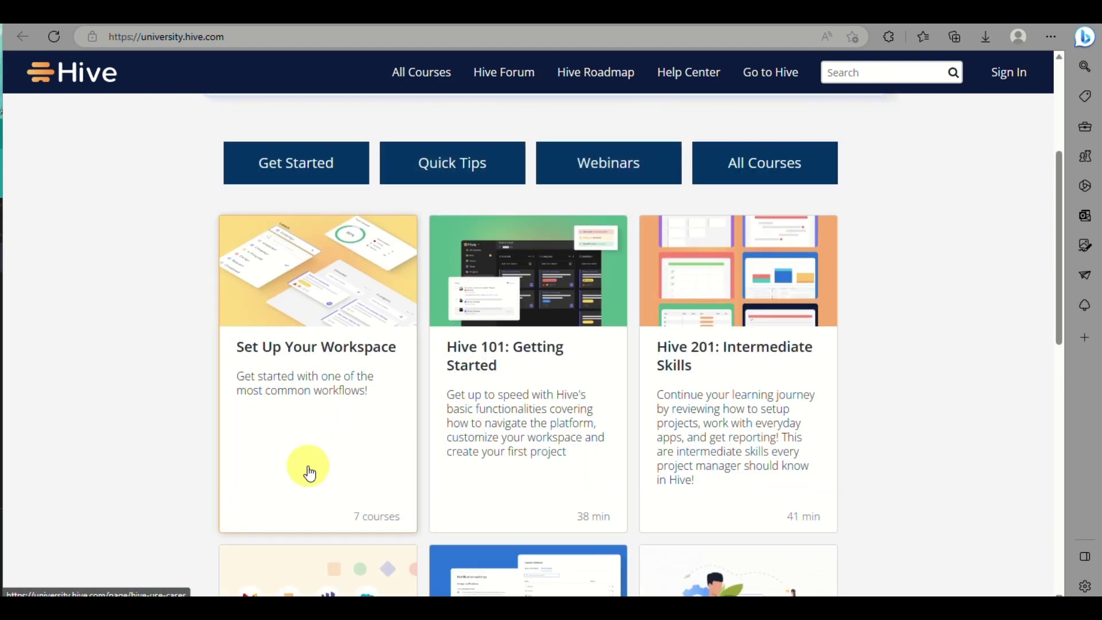
pyautogui.scroll(-5, 307, 467)
pyautogui.scroll(4, 307, 468)
pyautogui.scroll(-7, 310, 473)
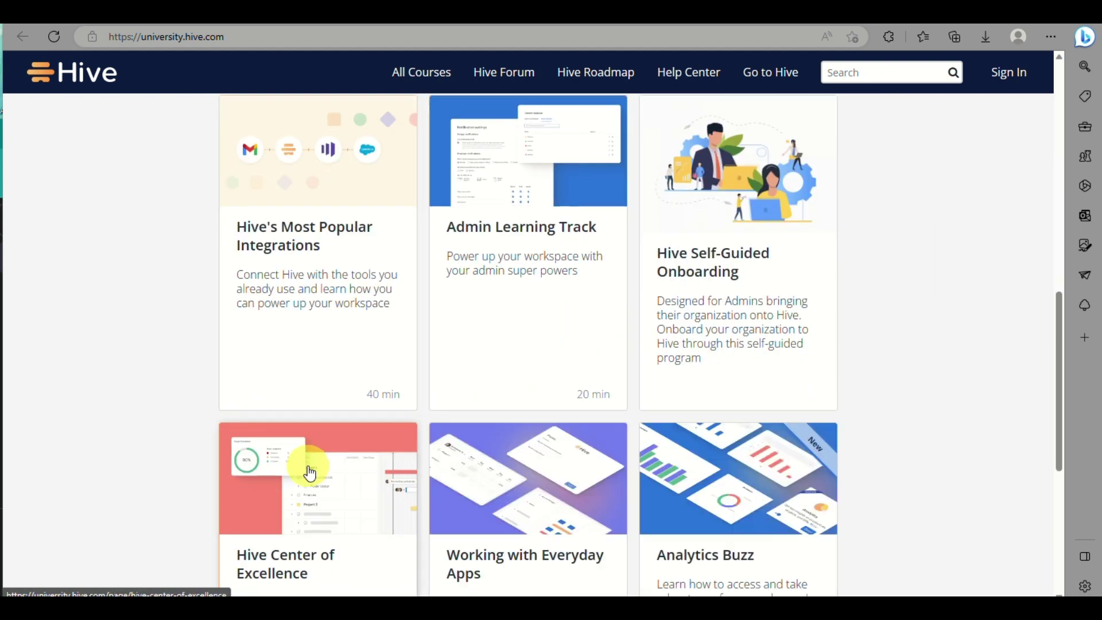
pyautogui.scroll(-5, 309, 472)
pyautogui.scroll(-2, 309, 473)
pyautogui.scroll(5, 308, 466)
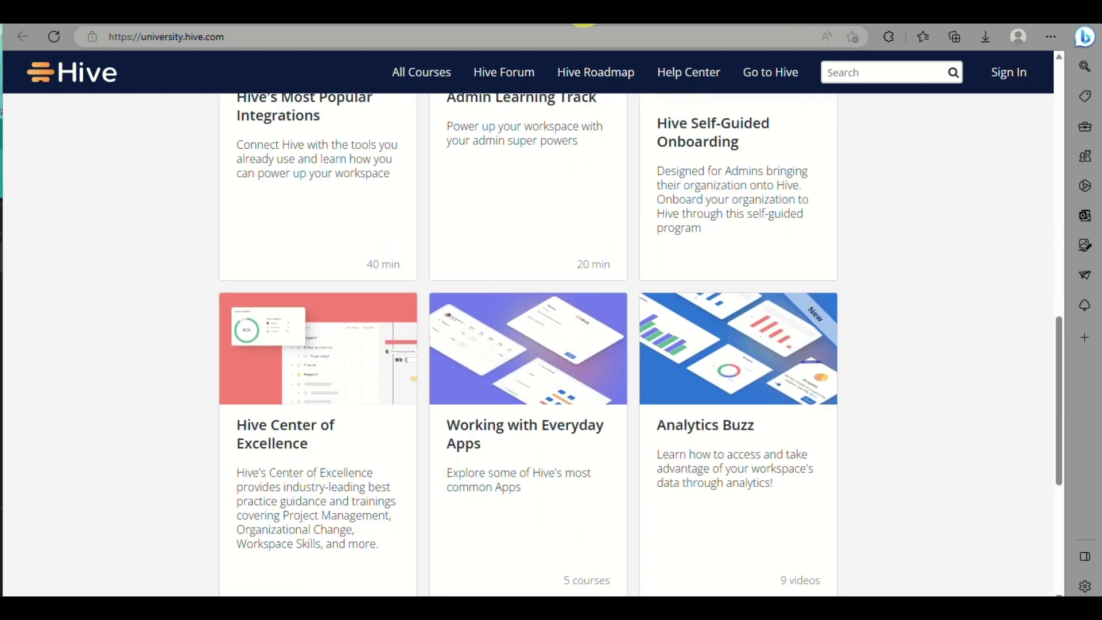
pyautogui.click(600, 25)
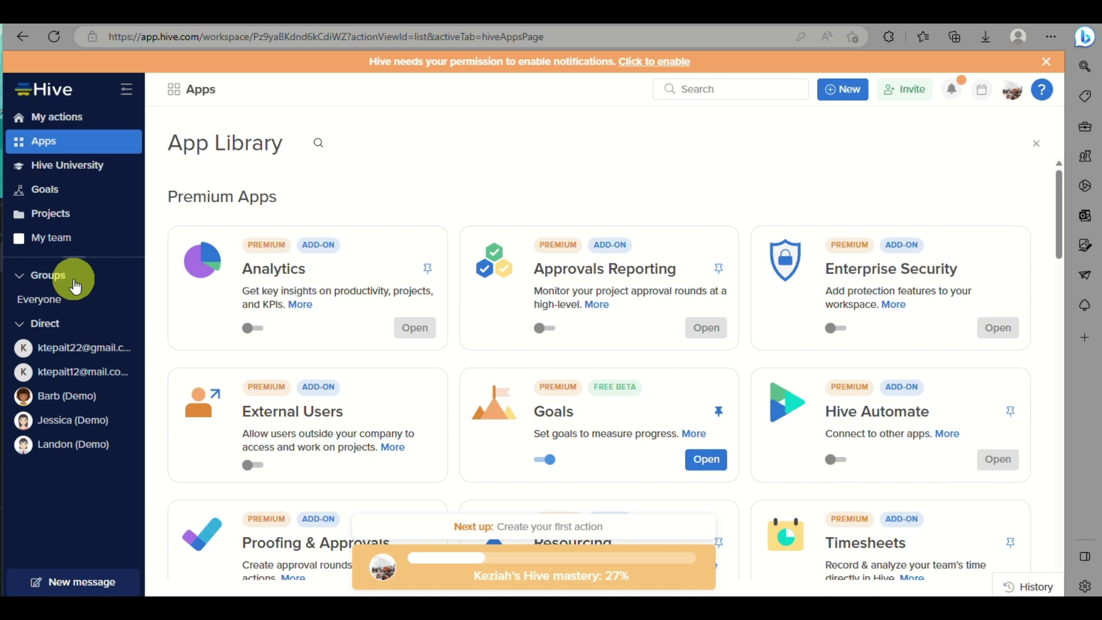
pyautogui.moveTo(52, 190)
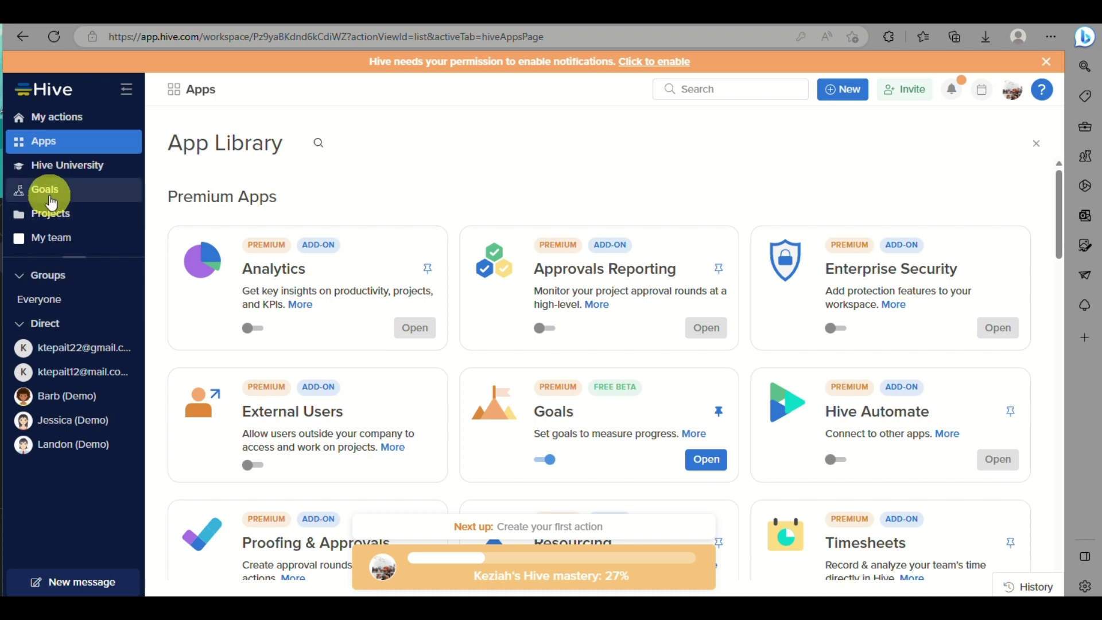
# Return to the Goals page showing the trials goal at 40% and the churn goal.
pyautogui.click(50, 195)
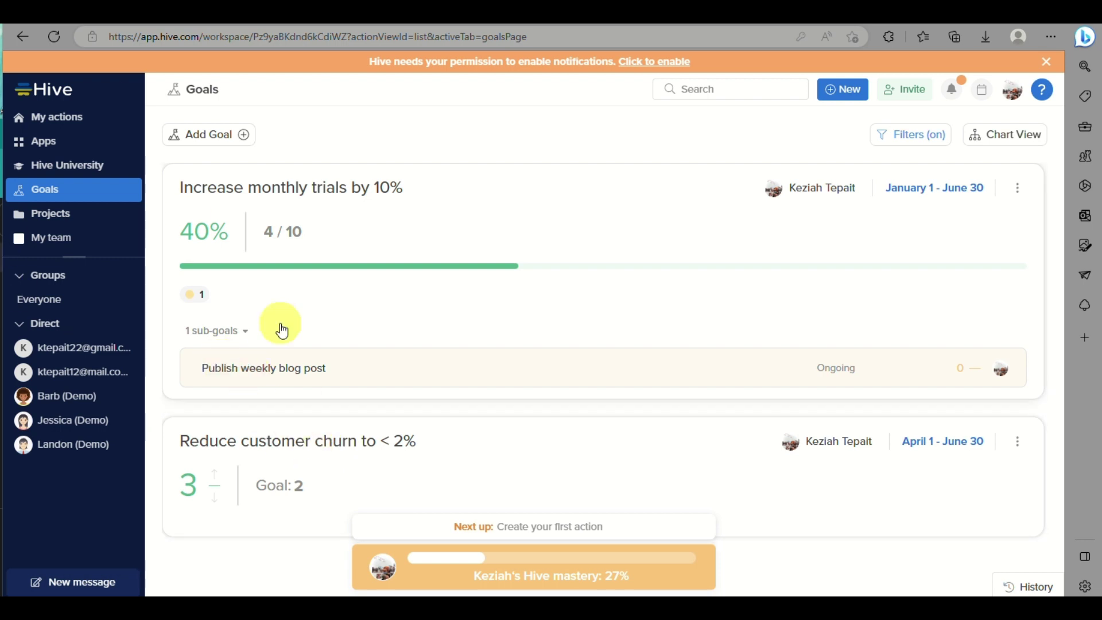
# Browse the Active, My, Archived, Templates and Summary Views project lists, then start a new project.
pyautogui.click(76, 215)
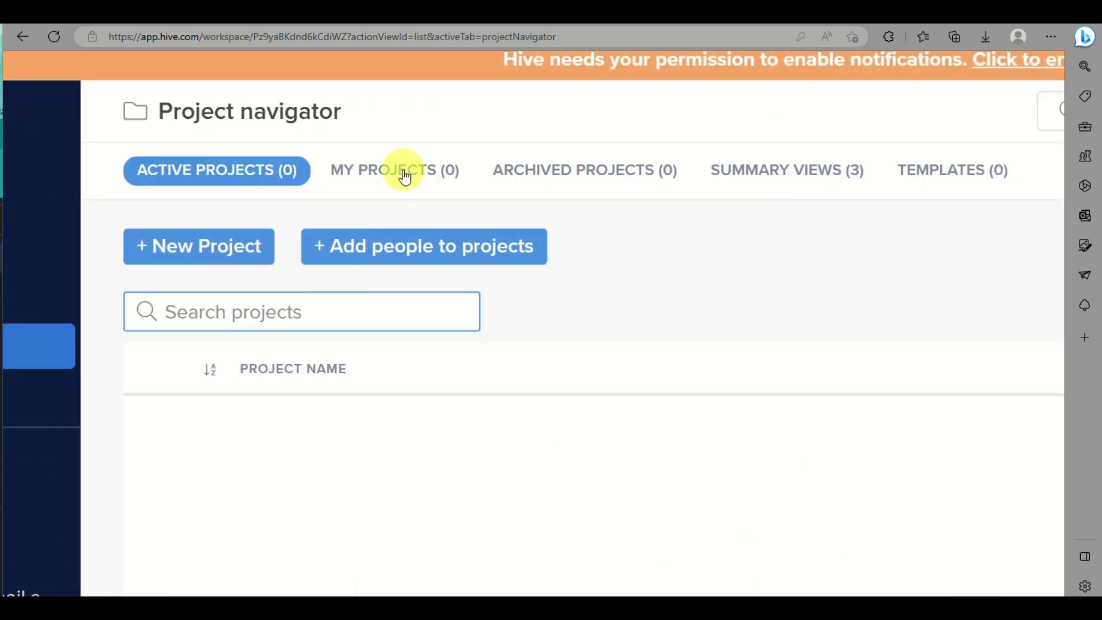
pyautogui.click(405, 177)
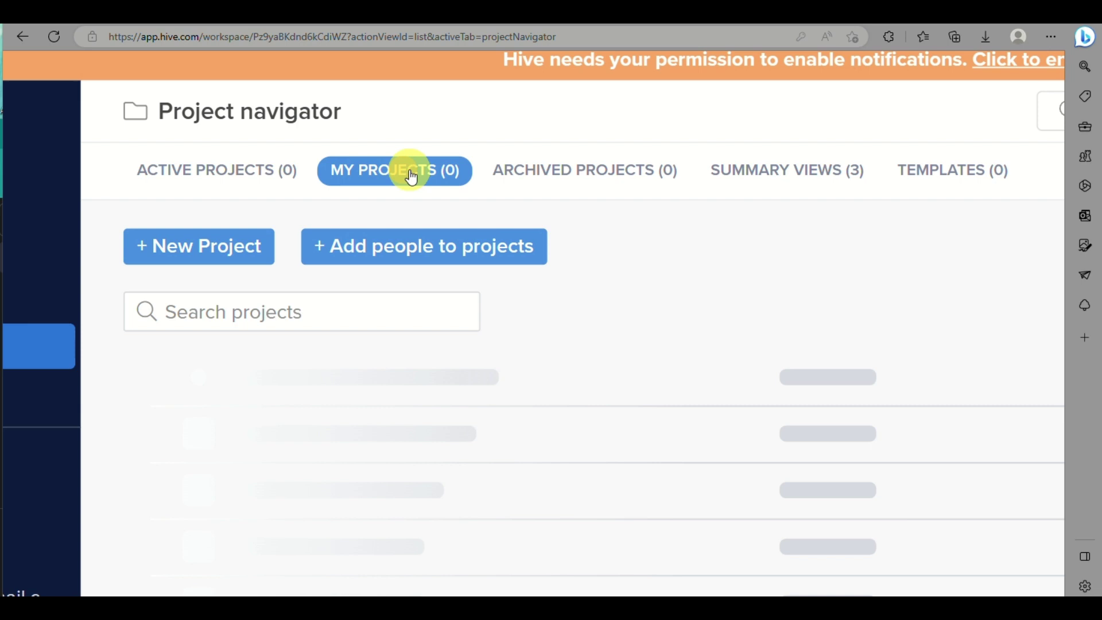
pyautogui.click(584, 181)
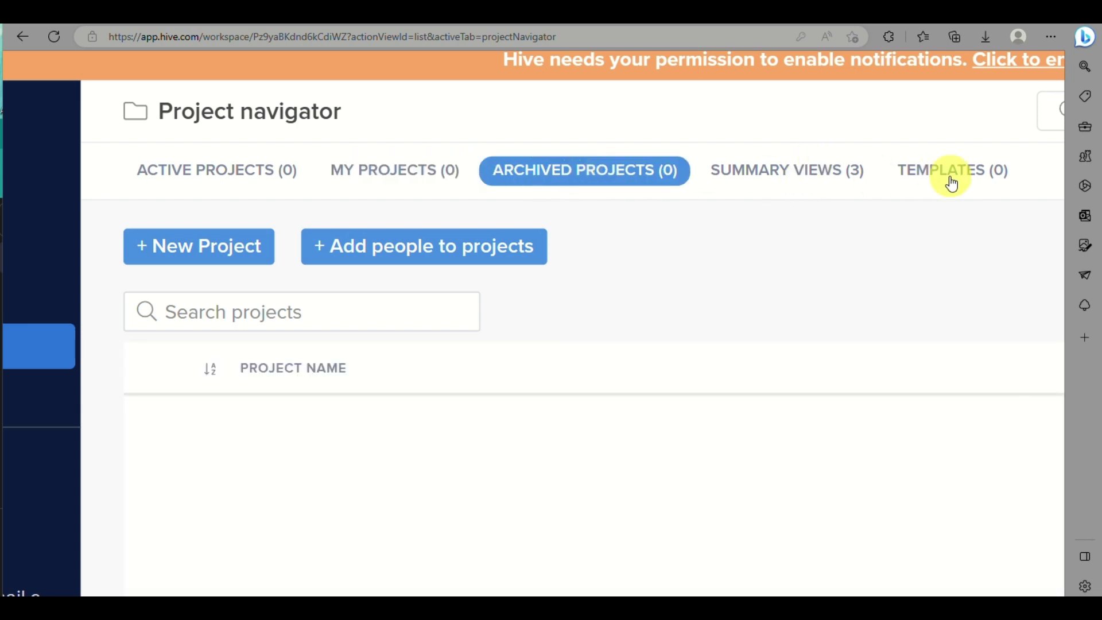
pyautogui.click(953, 185)
pyautogui.click(789, 177)
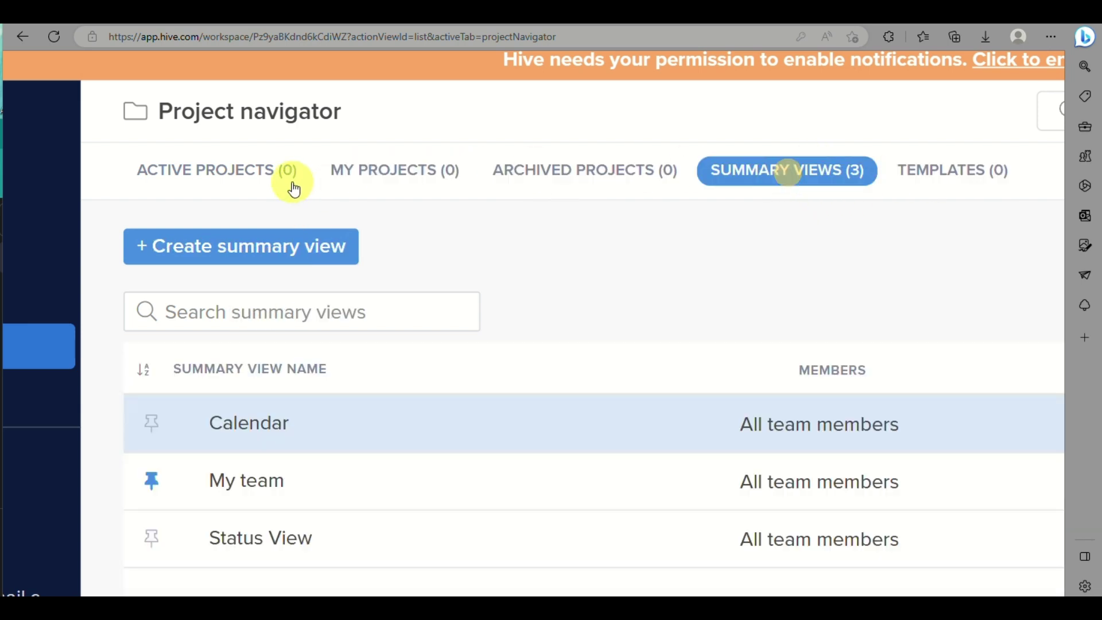
pyautogui.click(200, 182)
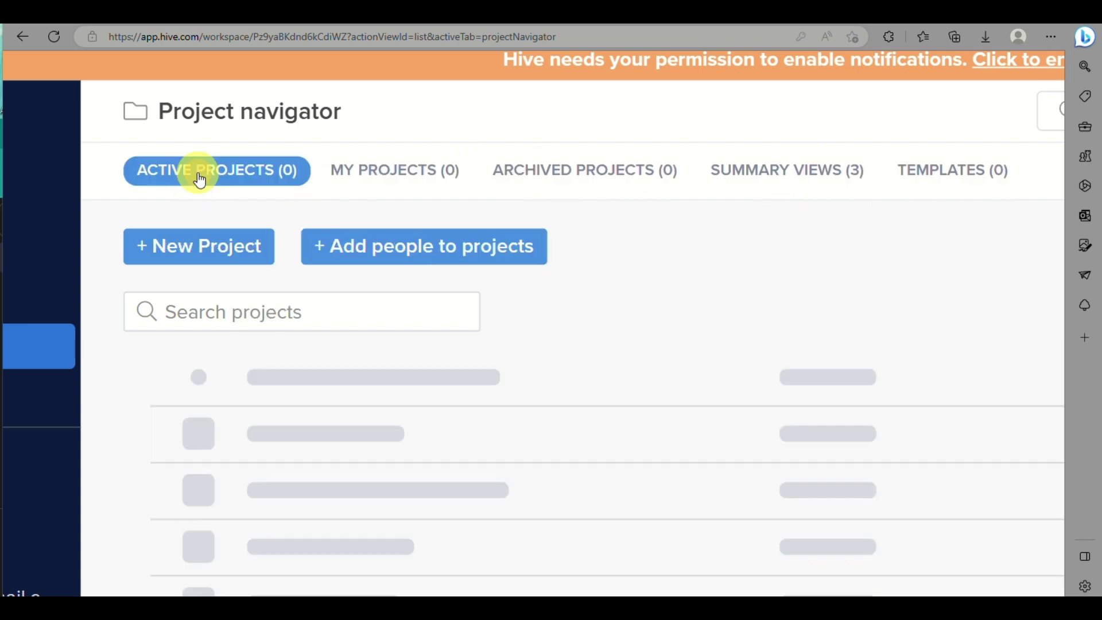
pyautogui.click(423, 174)
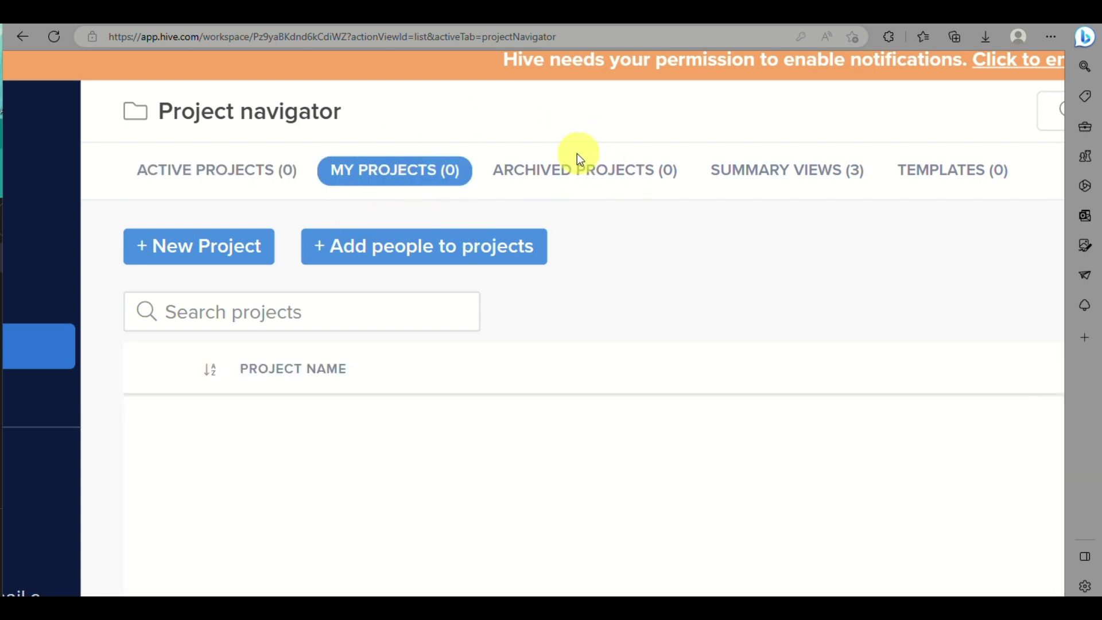
pyautogui.click(585, 168)
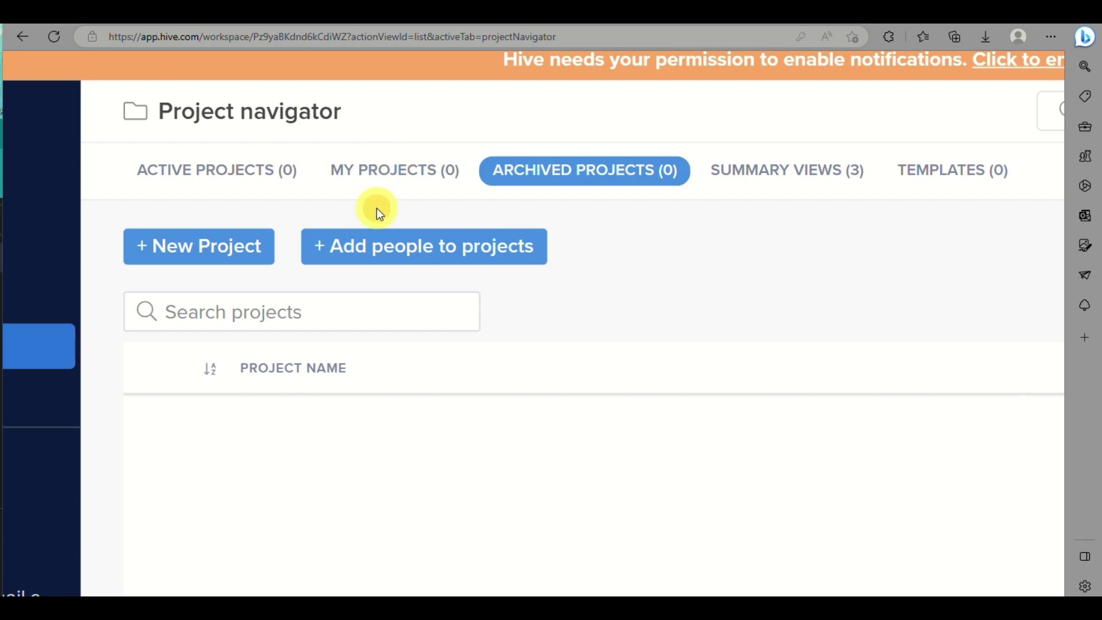
pyautogui.click(386, 171)
pyautogui.click(207, 182)
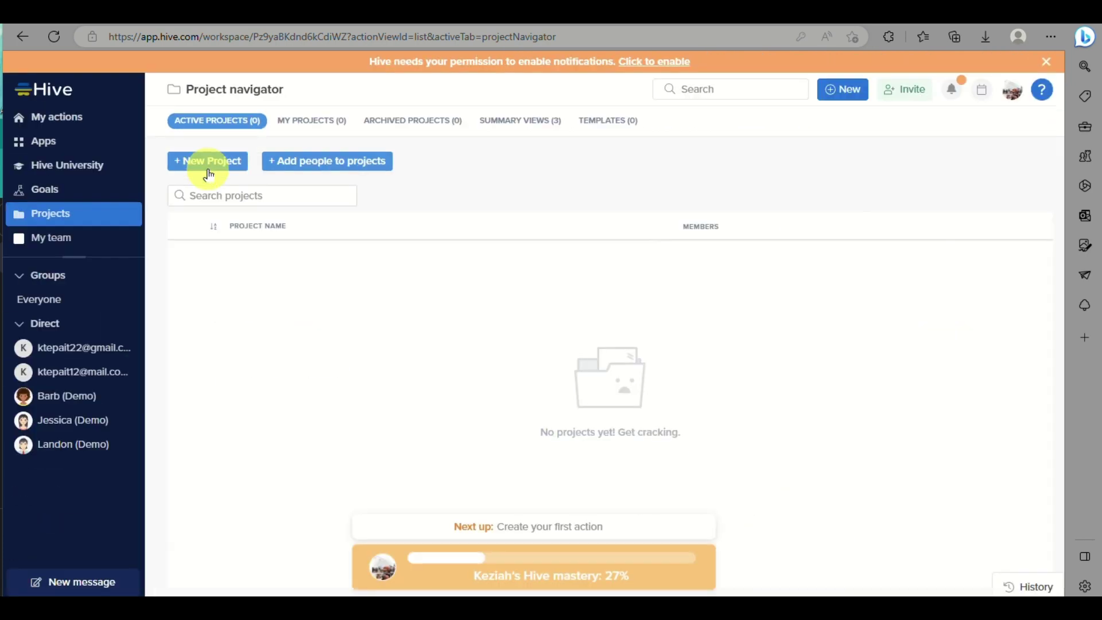
pyautogui.click(209, 161)
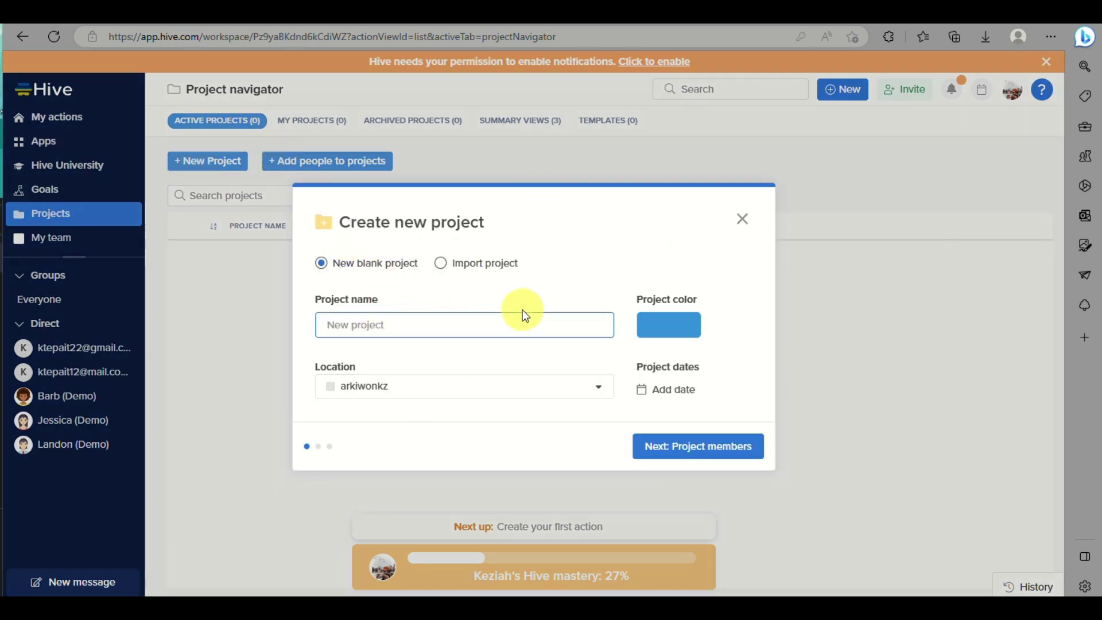
# Name the new project 'research' with a salmon colour and advance past members to the layout step.
pyautogui.click(672, 325)
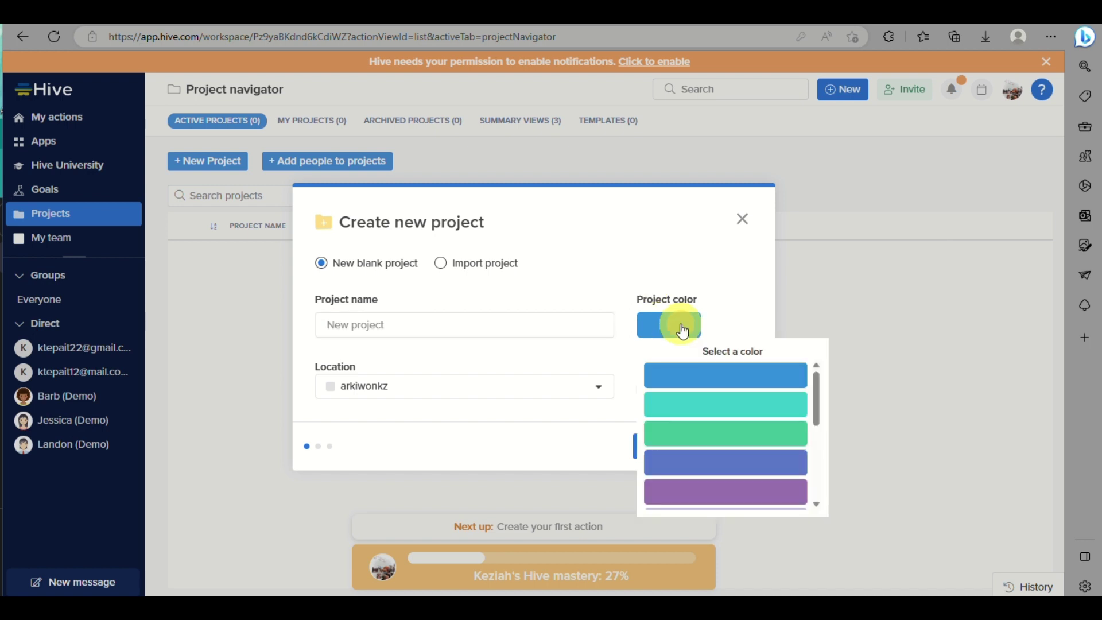
pyautogui.scroll(-3, 701, 451)
pyautogui.click(699, 446)
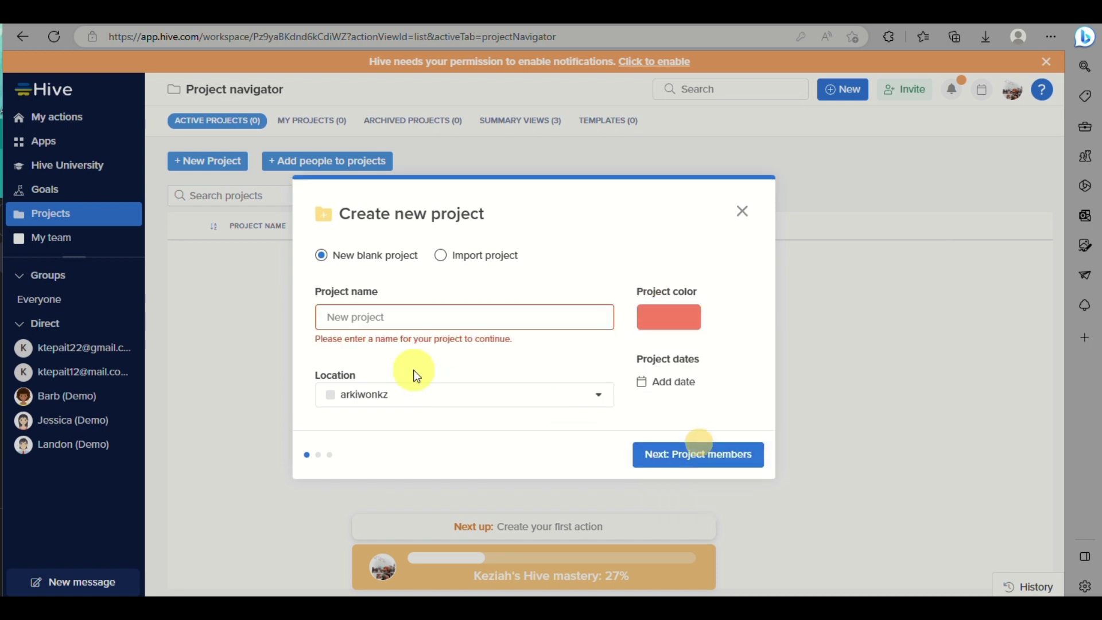
pyautogui.click(464, 312)
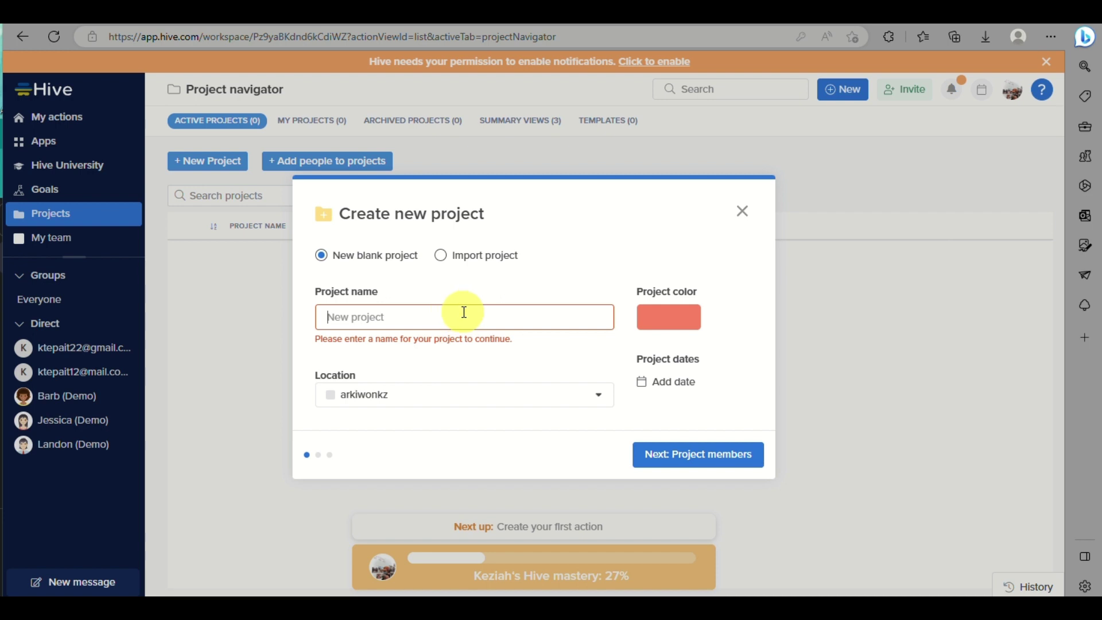
pyautogui.write('research')
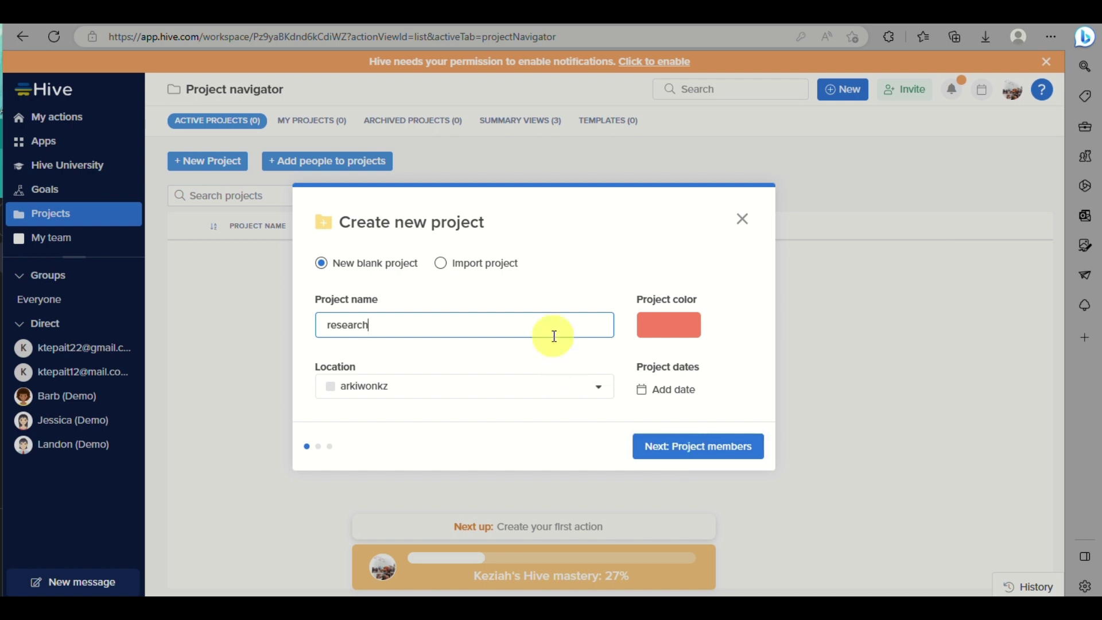
pyautogui.click(684, 453)
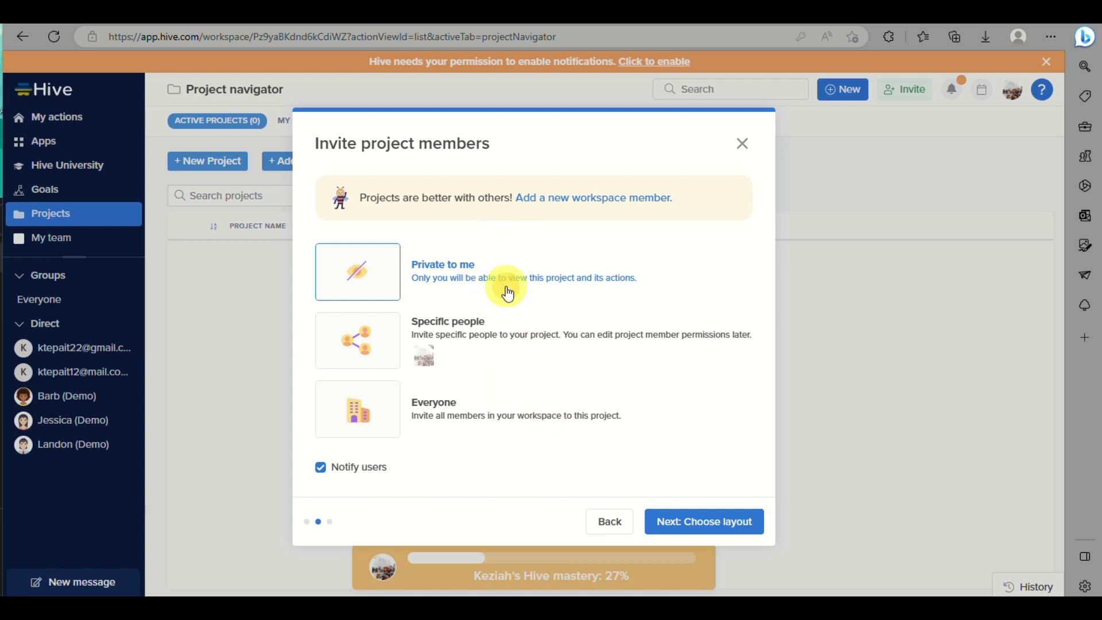
pyautogui.click(714, 521)
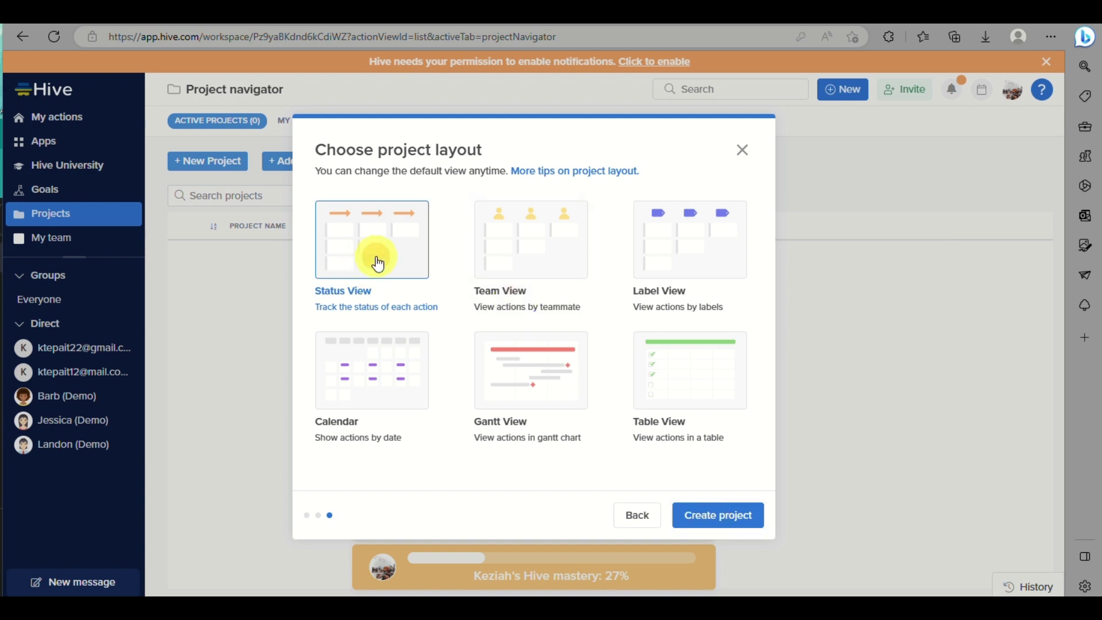
# Create the research board and add 'project research' and 'design product' tasks under Unstarted.
pyautogui.click(746, 531)
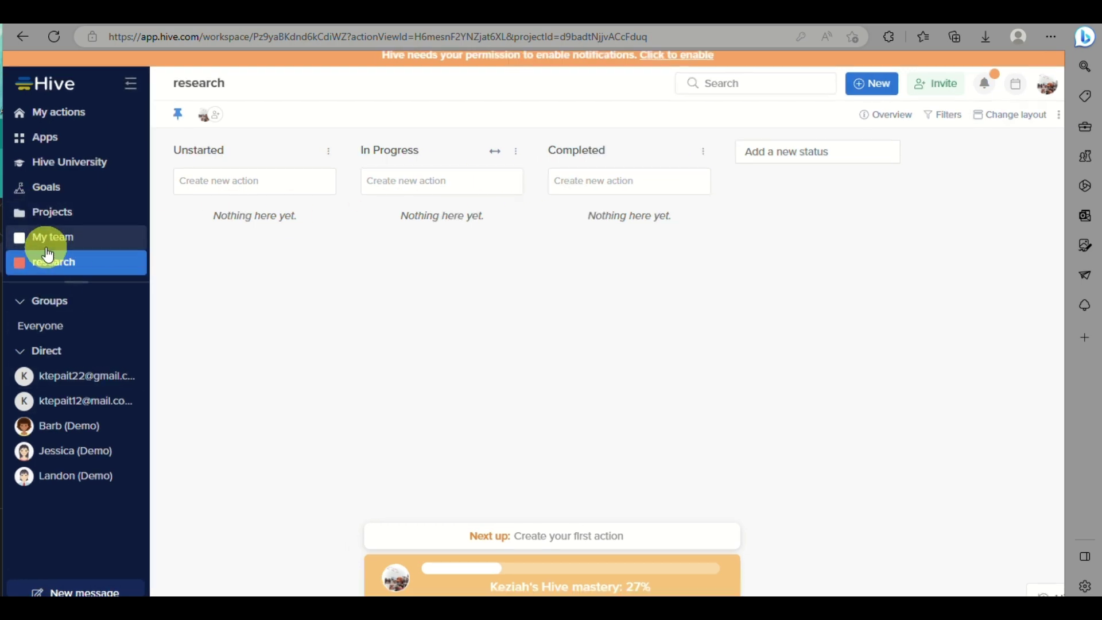
pyautogui.click(240, 186)
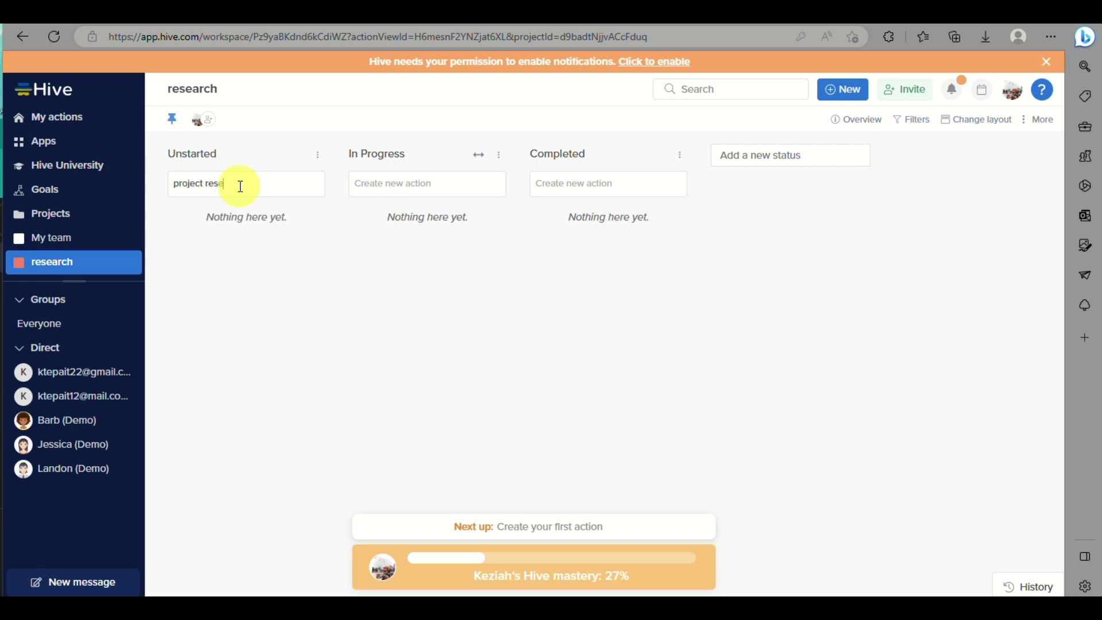
pyautogui.press('Return')
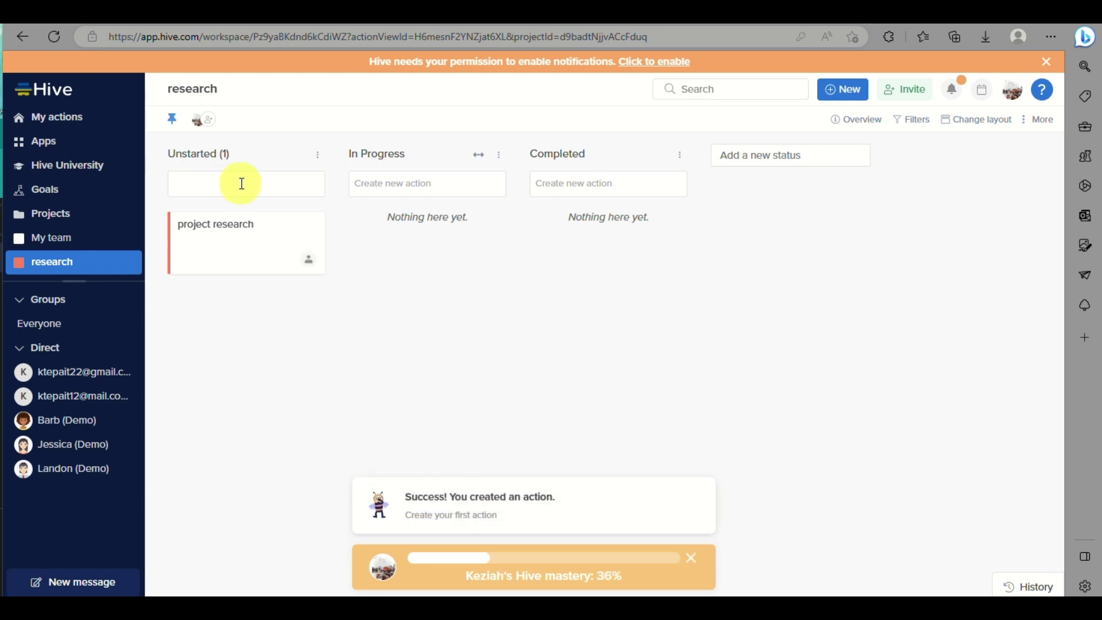
pyautogui.write('design pr')
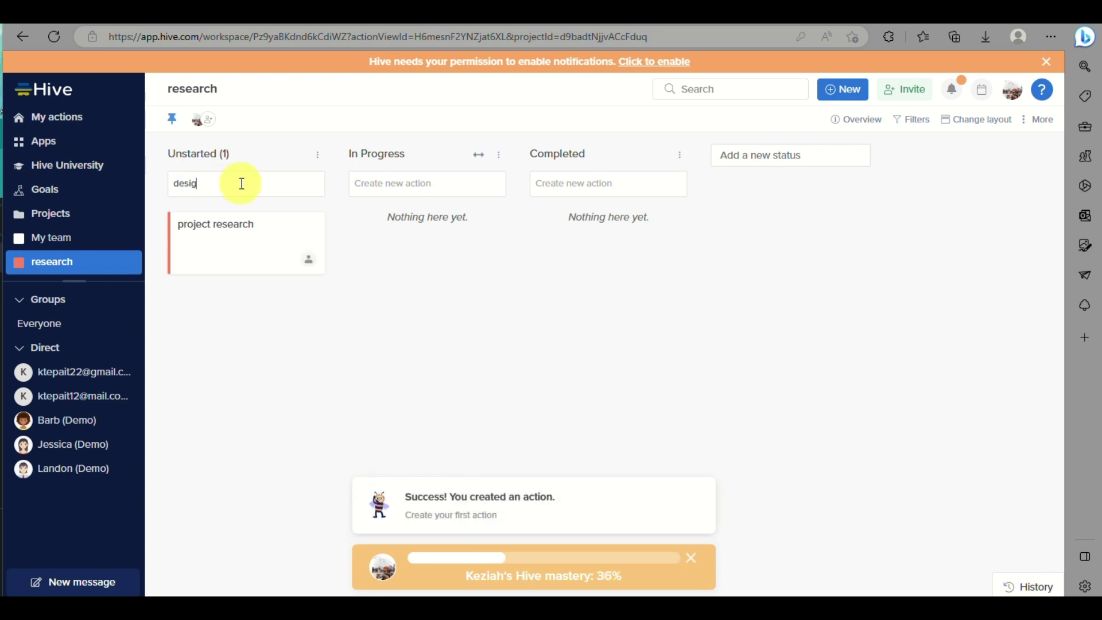
pyautogui.write('oduct')
pyautogui.press('Return')
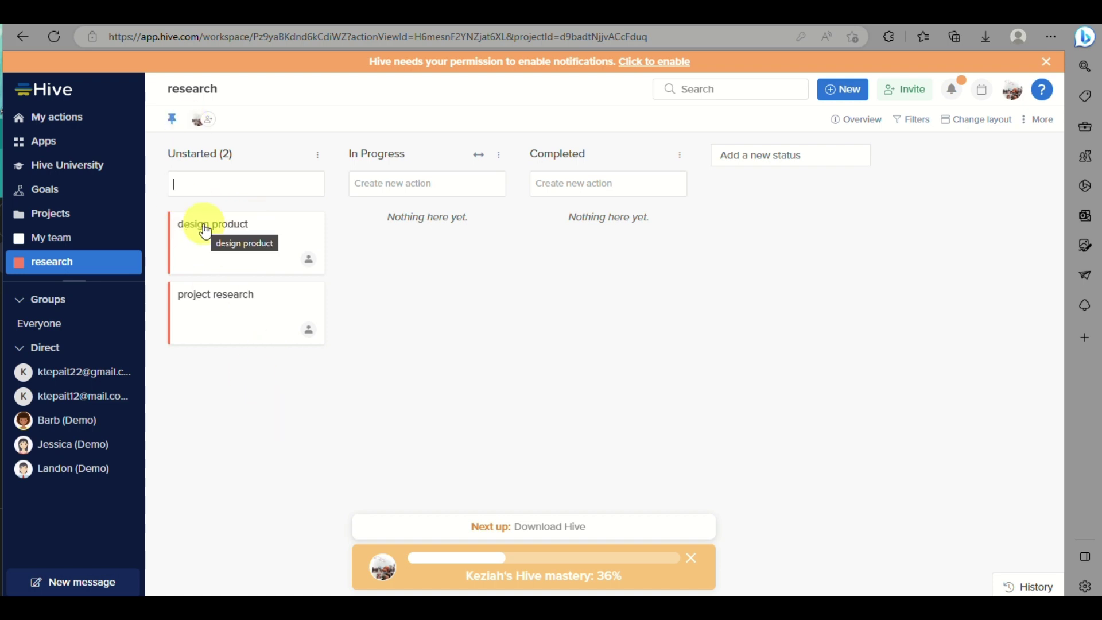
# Move the design product card through In Progress to Completed.
pyautogui.moveTo(205, 228)
pyautogui.mouseDown()
pyautogui.moveTo(436, 200)
pyautogui.moveTo(369, 202)
pyautogui.mouseUp()
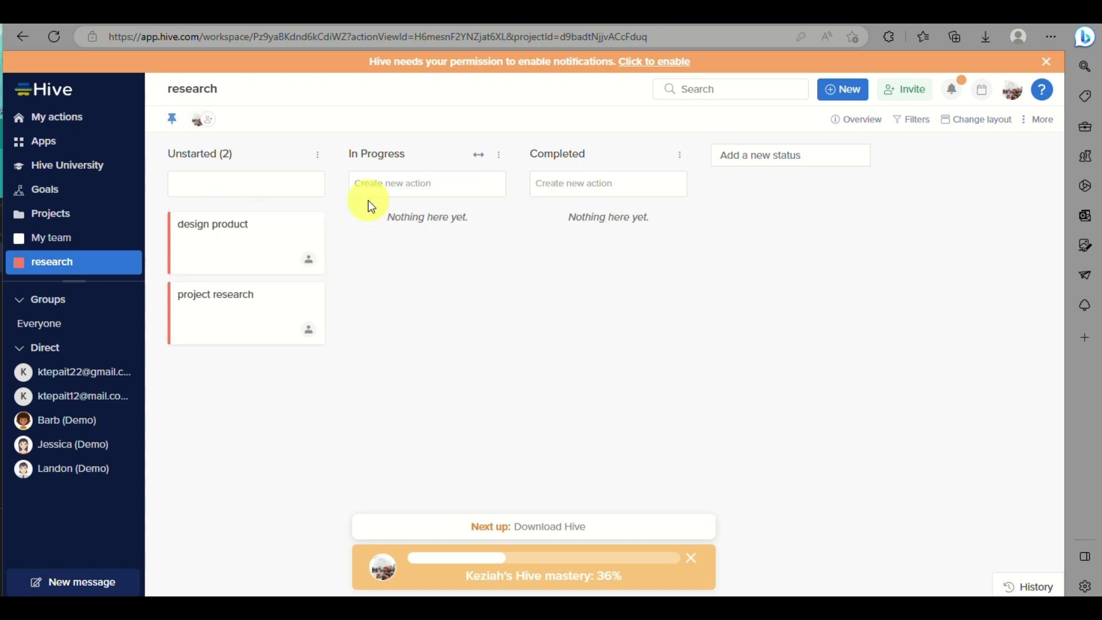
pyautogui.moveTo(227, 230); pyautogui.dragTo(413, 249)
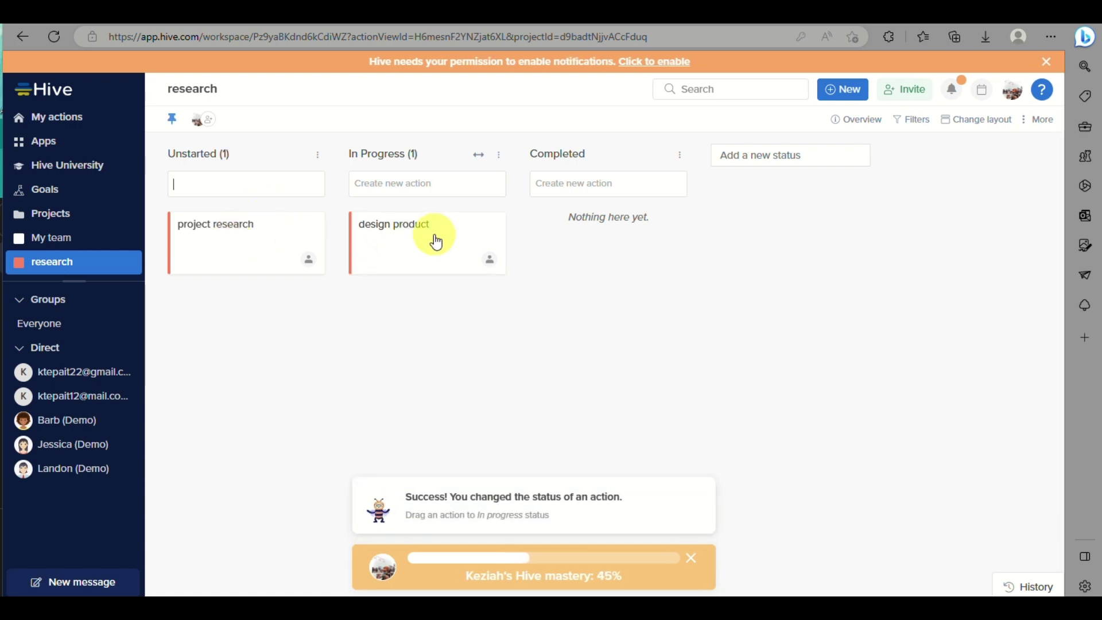
pyautogui.moveTo(433, 239); pyautogui.dragTo(613, 221)
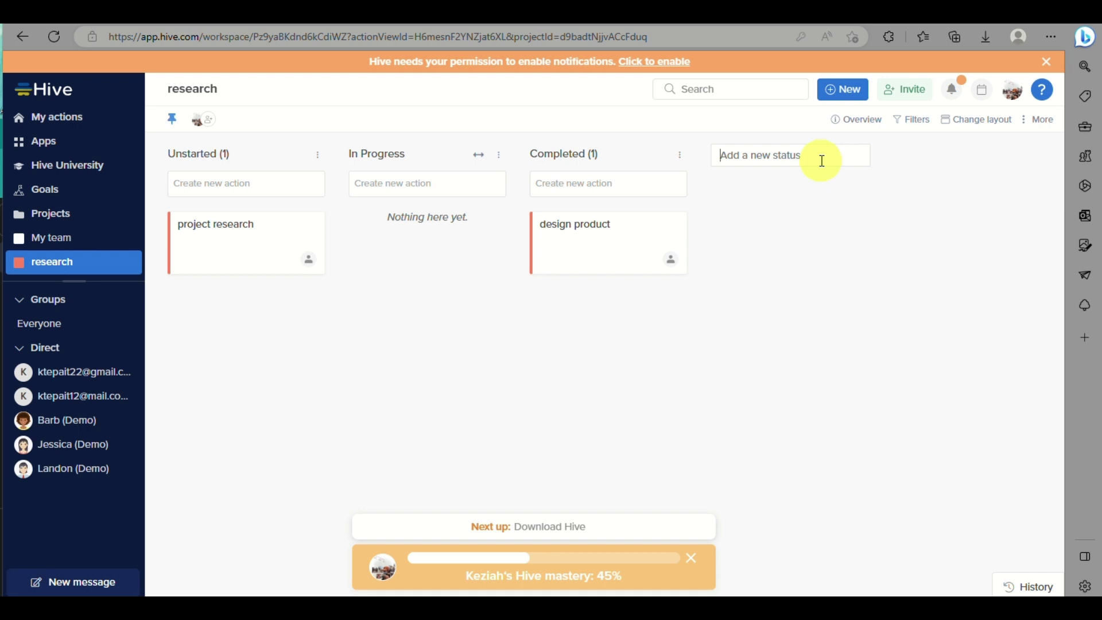
# Add a 'revisions' status column and drag design product from Completed into it.
pyautogui.write('revisions')
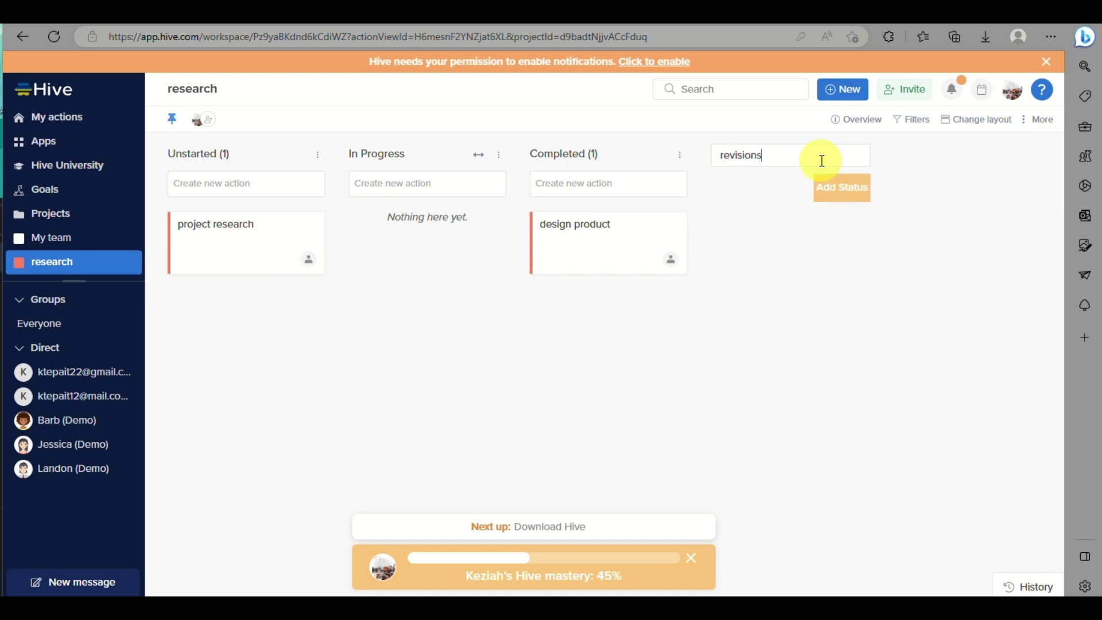
pyautogui.press('Return')
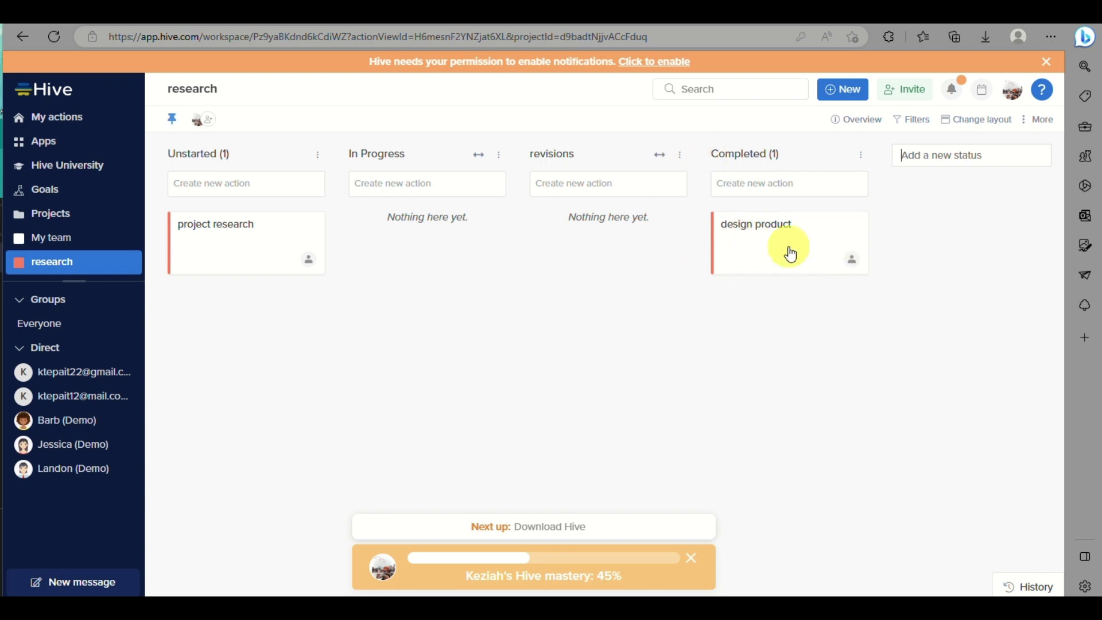
pyautogui.moveTo(791, 253); pyautogui.dragTo(580, 212)
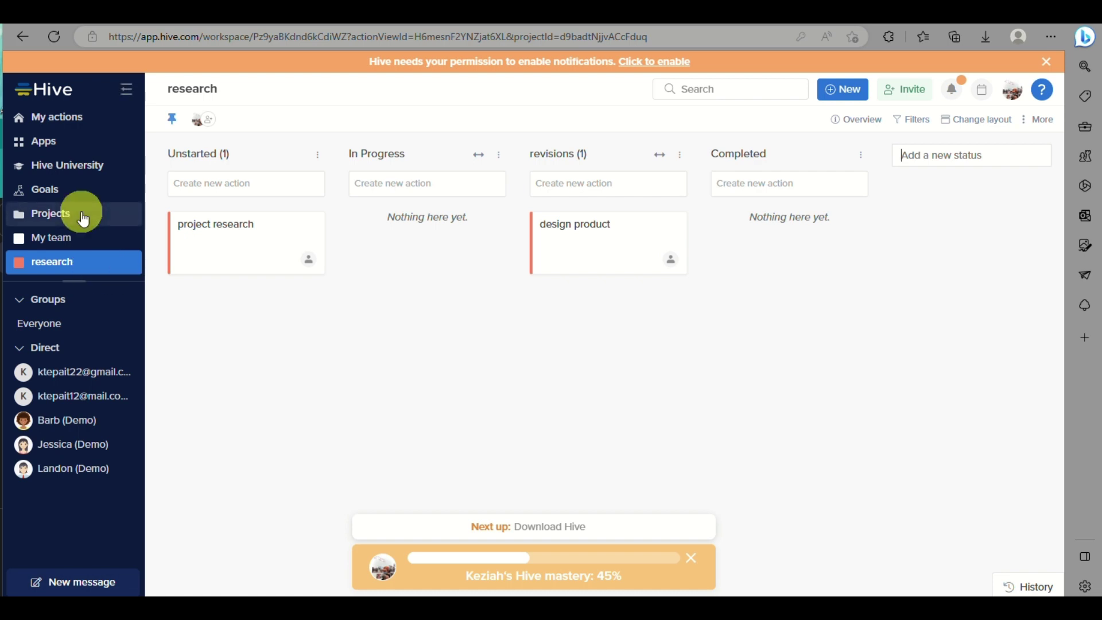
pyautogui.moveTo(50, 213)
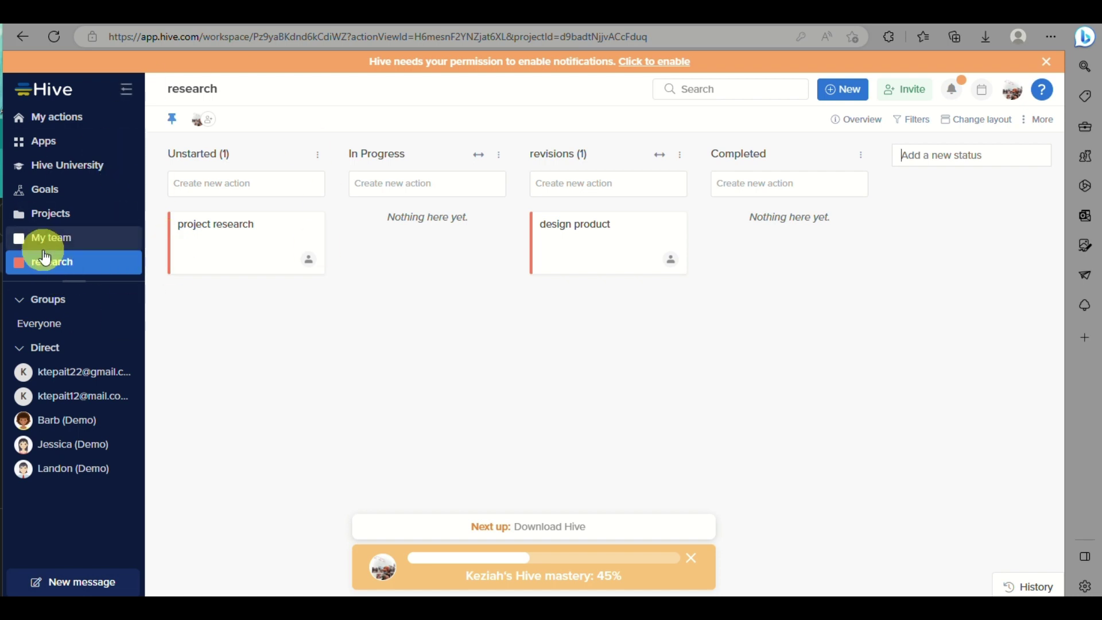
# On My team, reassign Check out Hive mastery and Explore your new Hive workspace to other teammates.
pyautogui.click(53, 248)
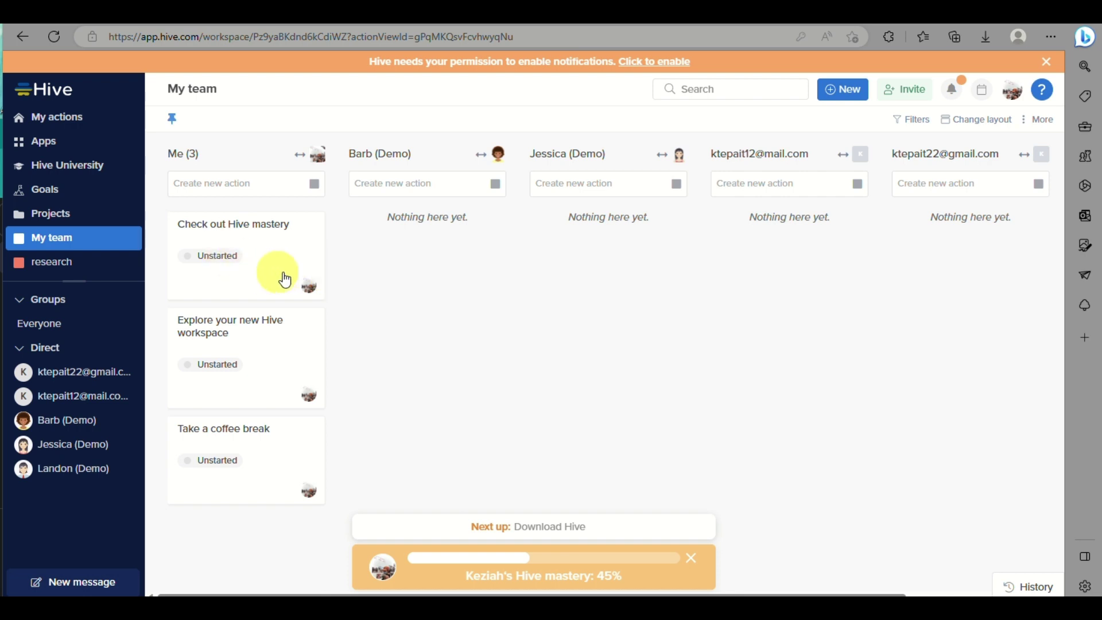
pyautogui.moveTo(233, 349); pyautogui.dragTo(233, 402)
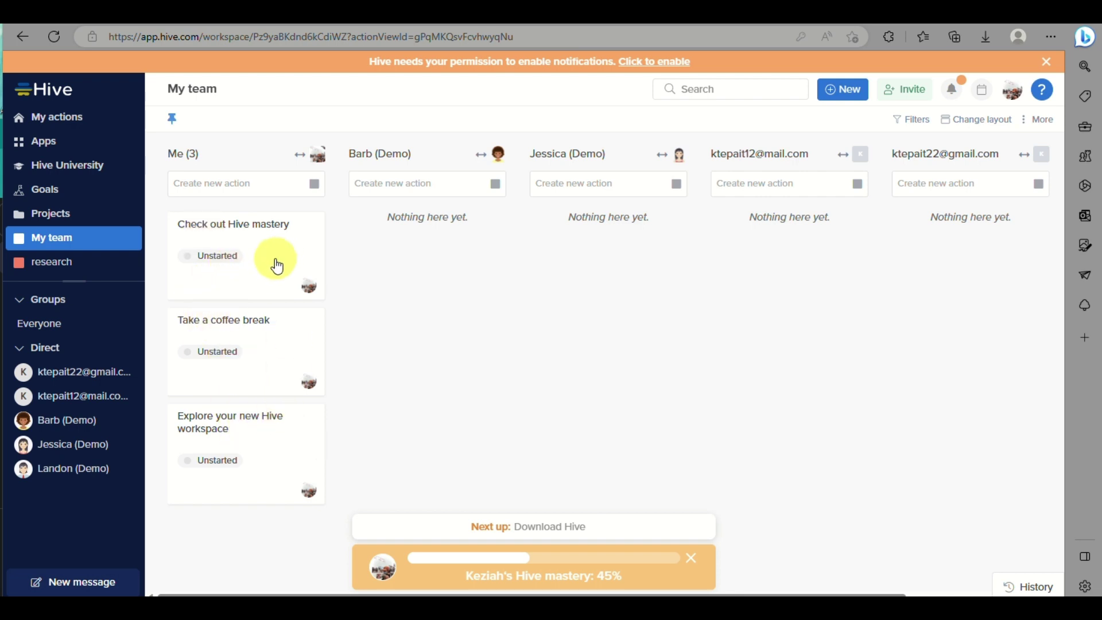
pyautogui.moveTo(264, 246); pyautogui.dragTo(463, 276)
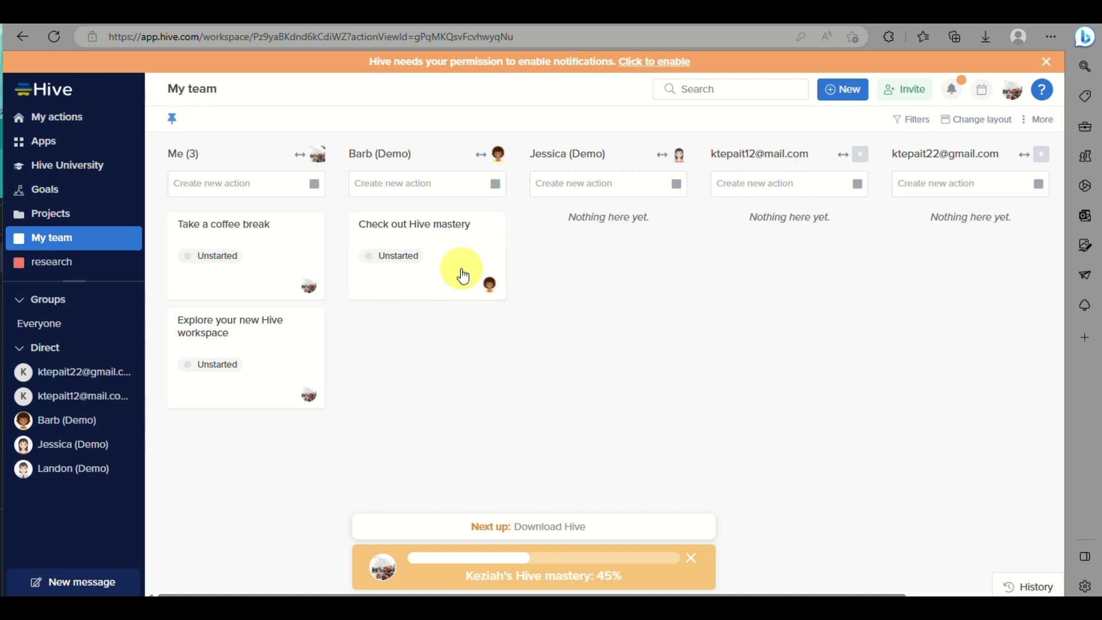
pyautogui.moveTo(226, 384); pyautogui.dragTo(748, 288)
pyautogui.moveTo(246, 246)
pyautogui.mouseDown()
pyautogui.moveTo(631, 261)
pyautogui.moveTo(295, 239)
pyautogui.mouseUp()
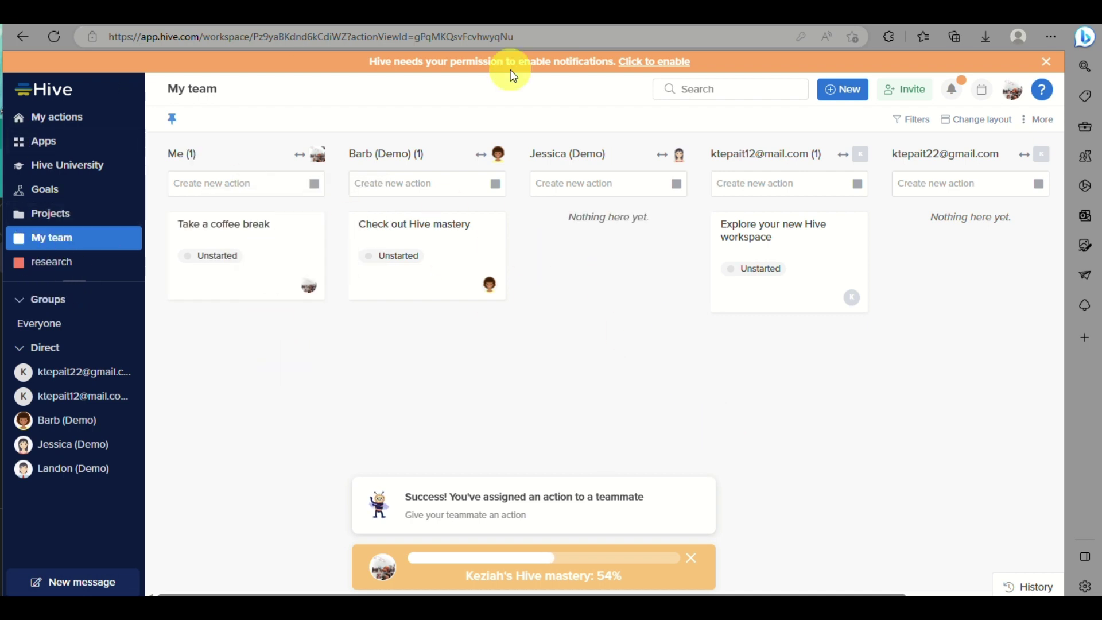
# Glance at the board layout choices without changing them, then return to the research board.
pyautogui.click(980, 120)
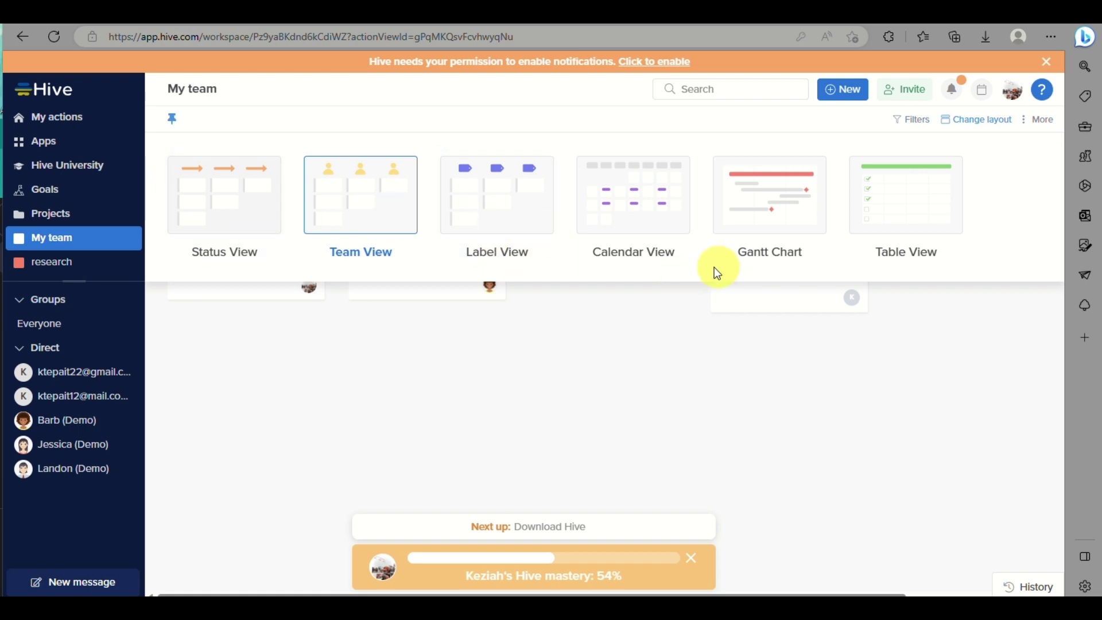
pyautogui.click(617, 477)
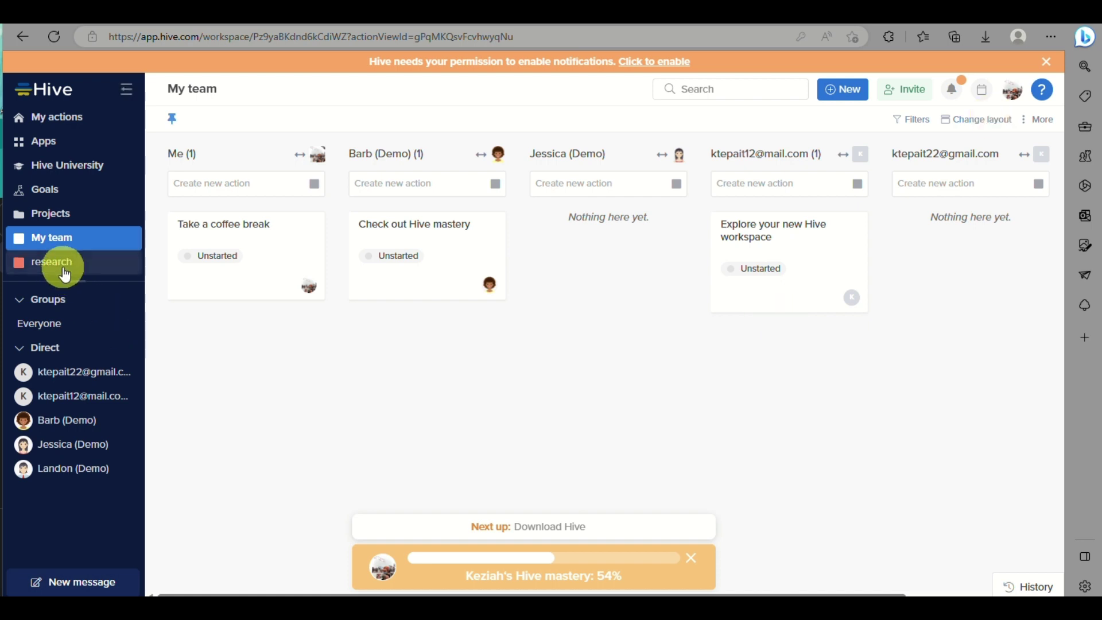
pyautogui.moveTo(51, 262)
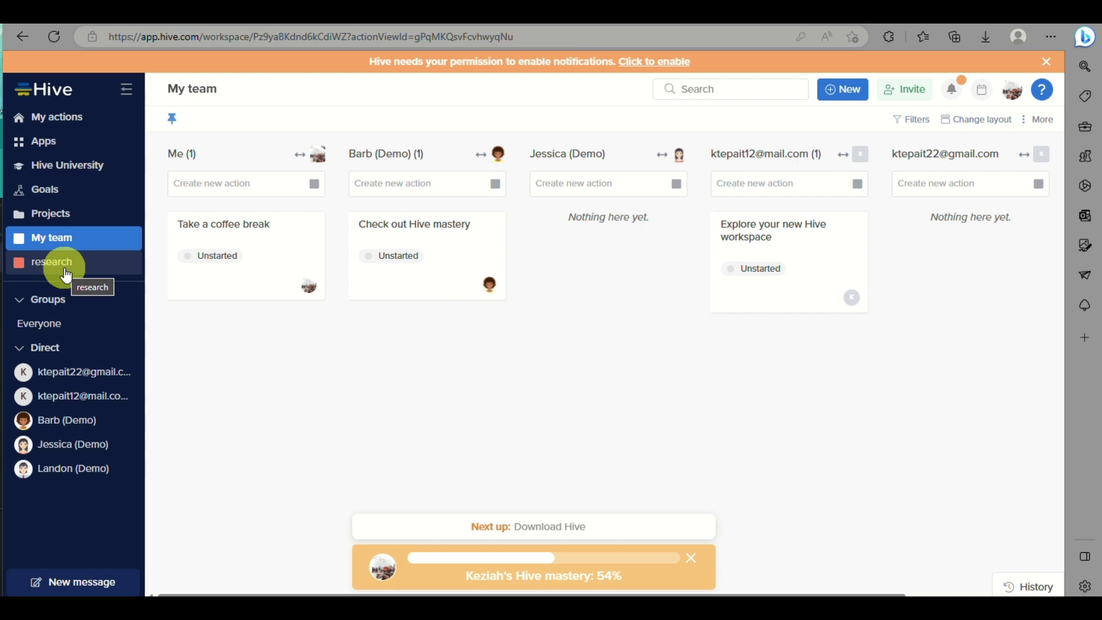
pyautogui.click(67, 277)
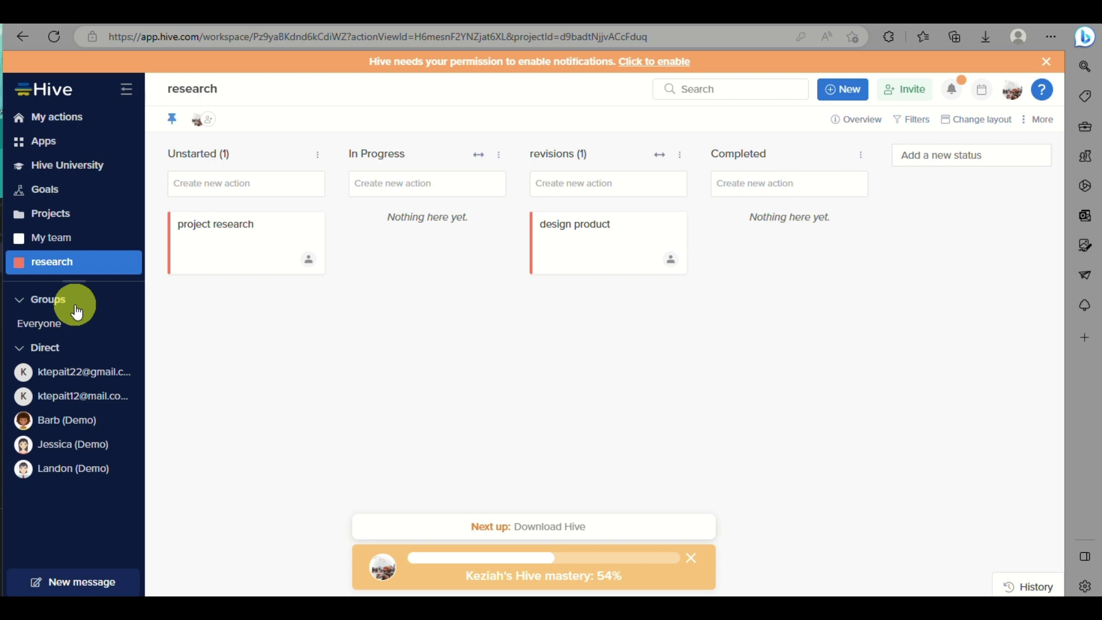
# Post 'hi' in the Everyone group chat, discarding two unfinished follow-up messages.
pyautogui.click(35, 331)
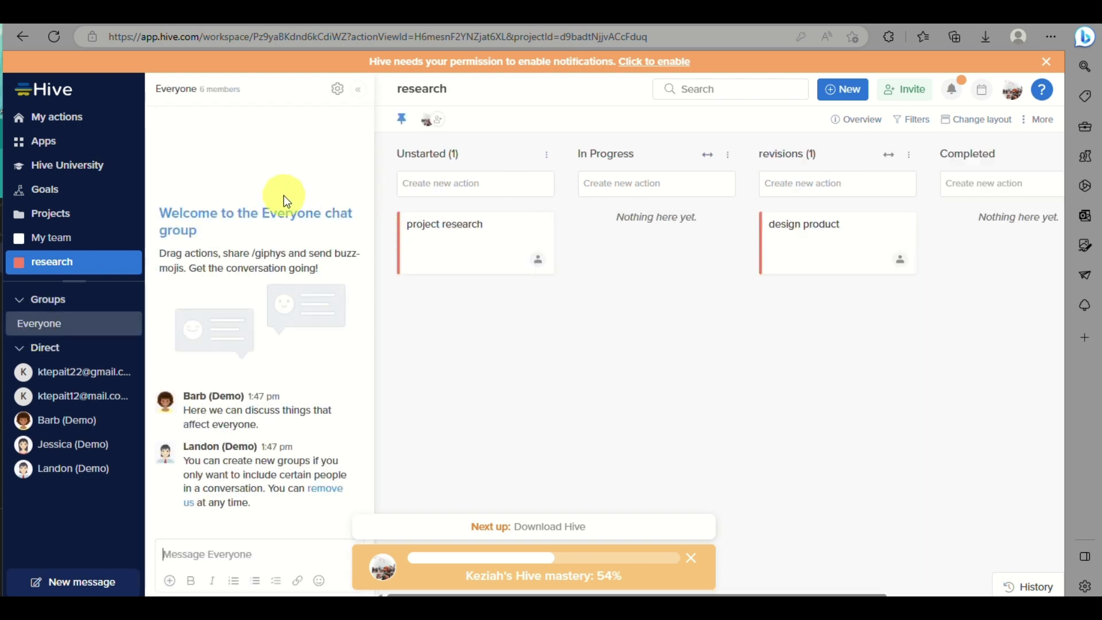
pyautogui.click(226, 551)
pyautogui.write('h')
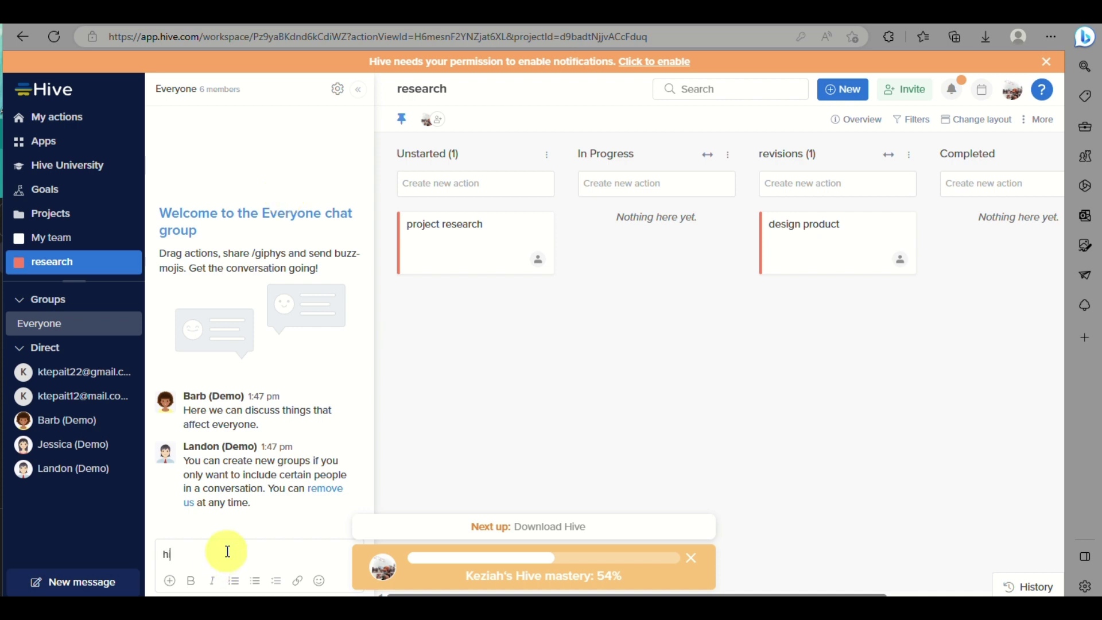
pyautogui.write('i')
pyautogui.press('Return')
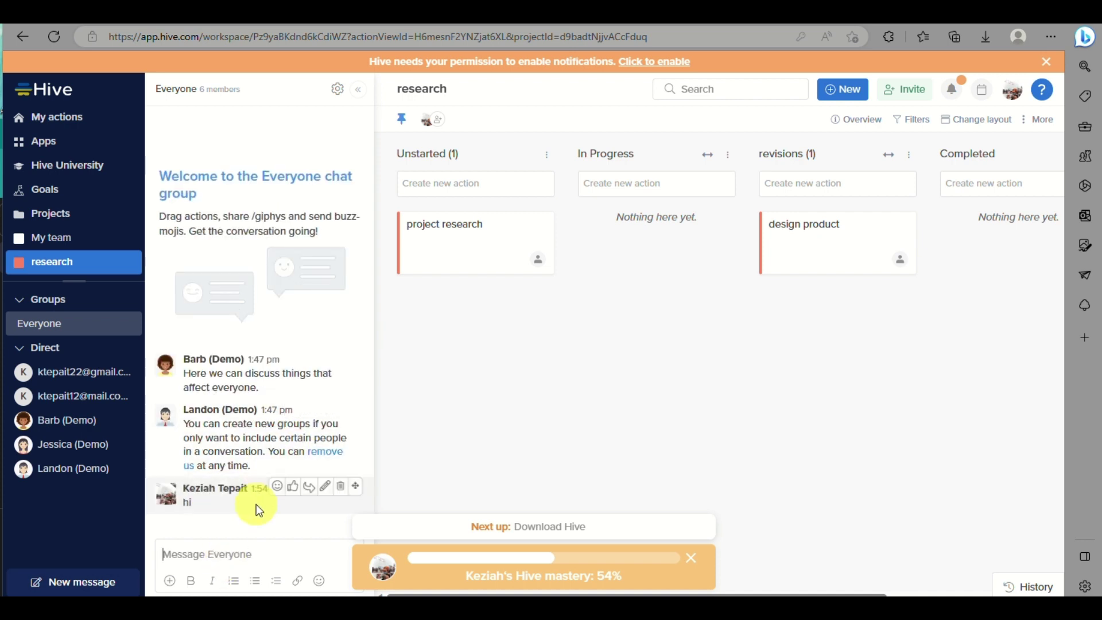
pyautogui.write('please')
pyautogui.press('BackSpace')
pyautogui.press('BackSpace')
pyautogui.press('BackSpace')
pyautogui.write('need')
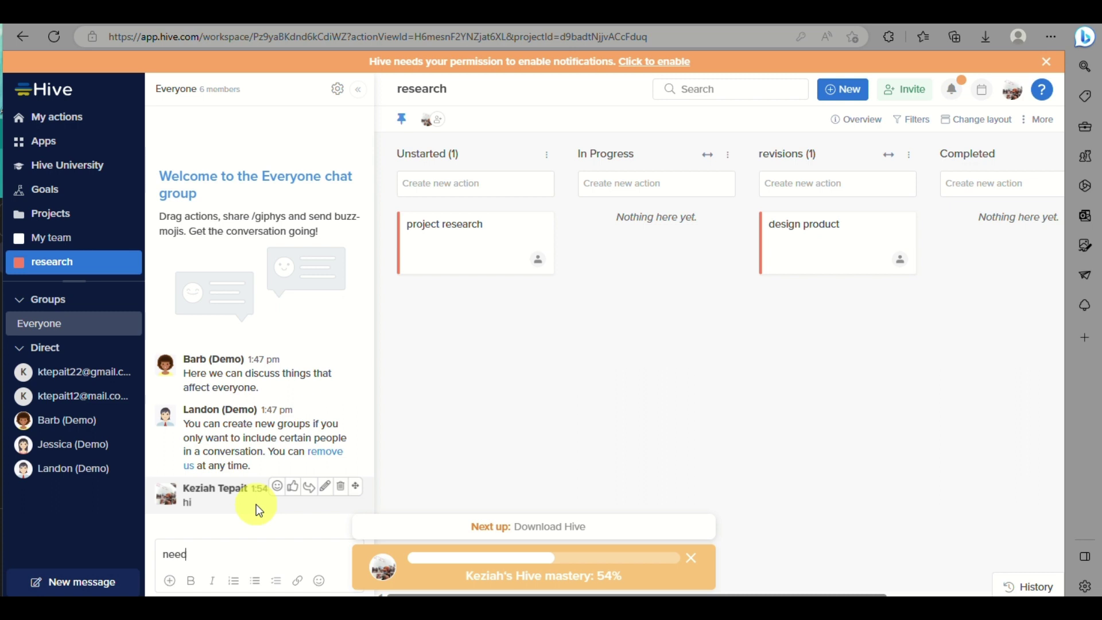
pyautogui.press('BackSpace')
pyautogui.press('BackSpace')
pyautogui.press('BackSpace')
pyautogui.press('BackSpace')
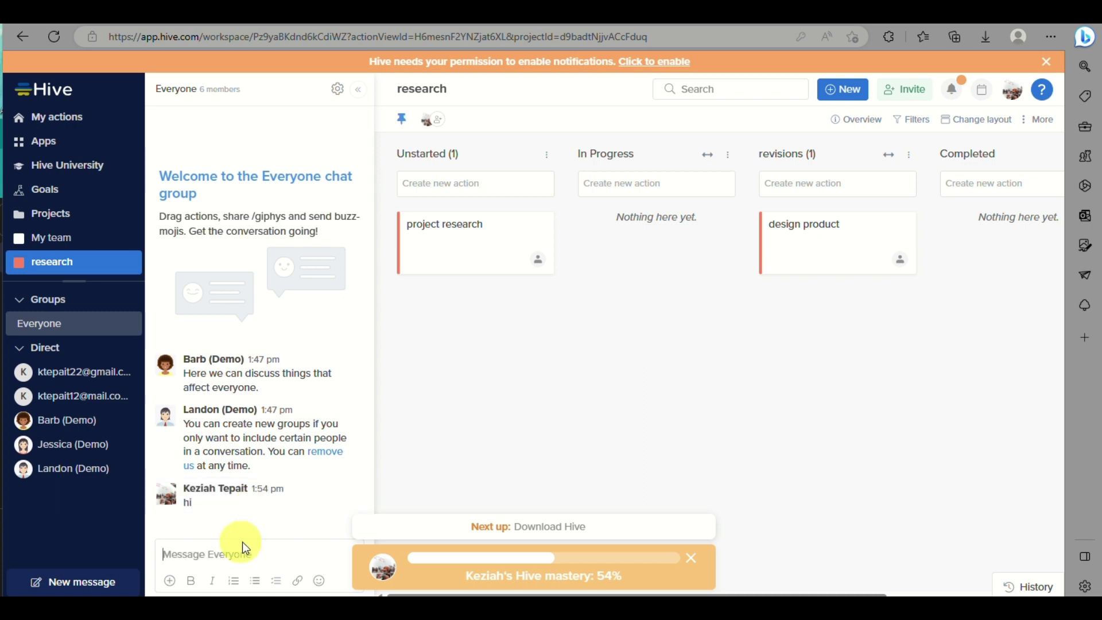
pyautogui.moveTo(45, 348)
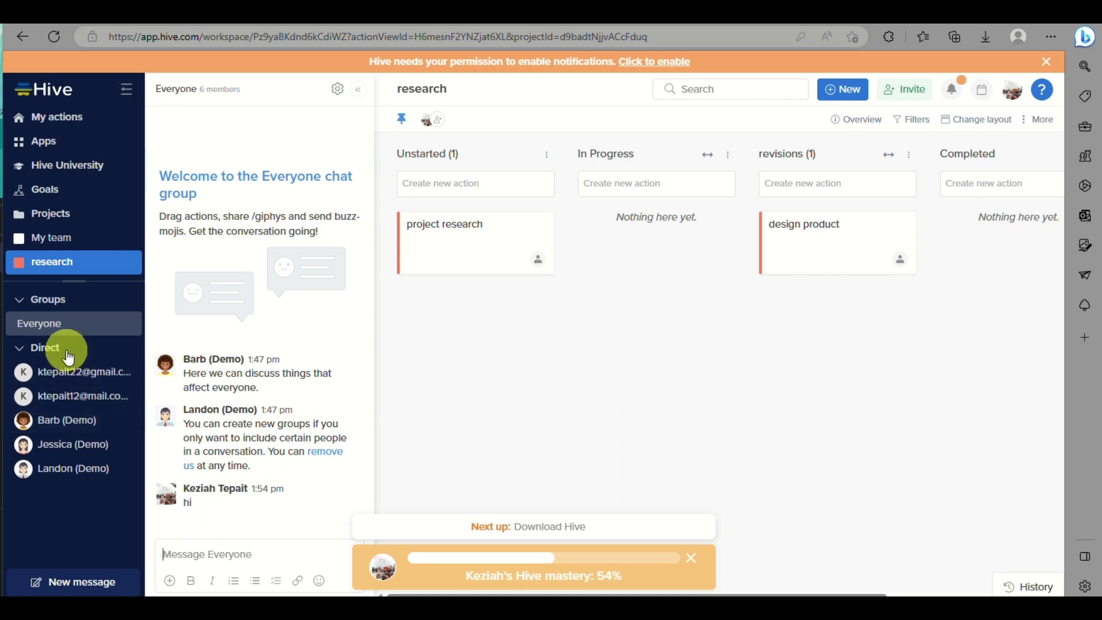
# Send 'hi' in a direct conversation with the invited teammate.
pyautogui.click(68, 358)
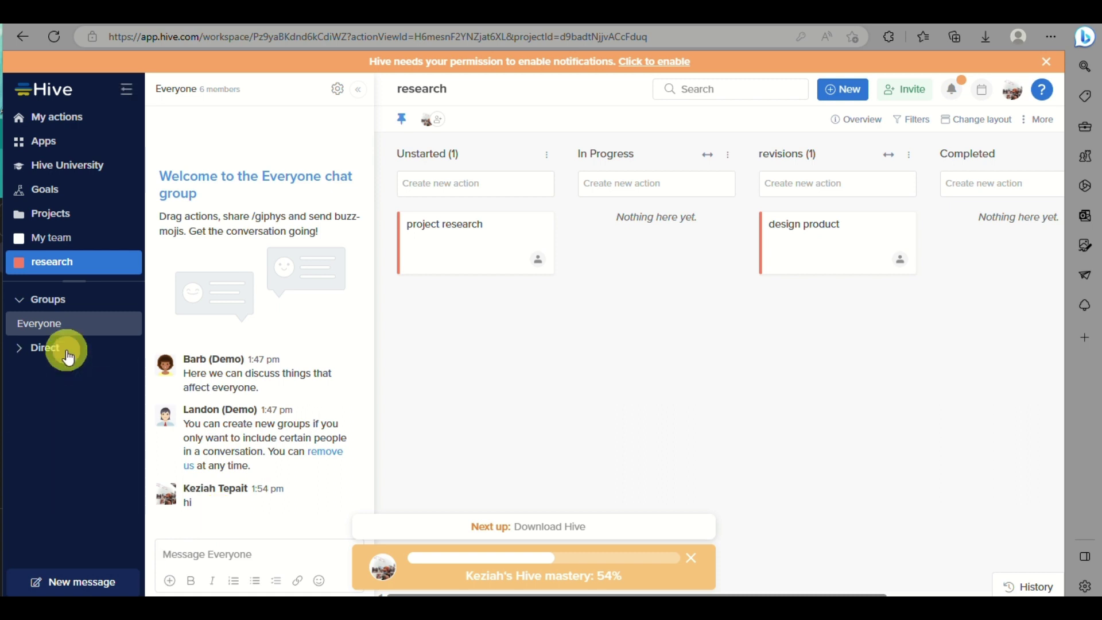
pyautogui.click(68, 358)
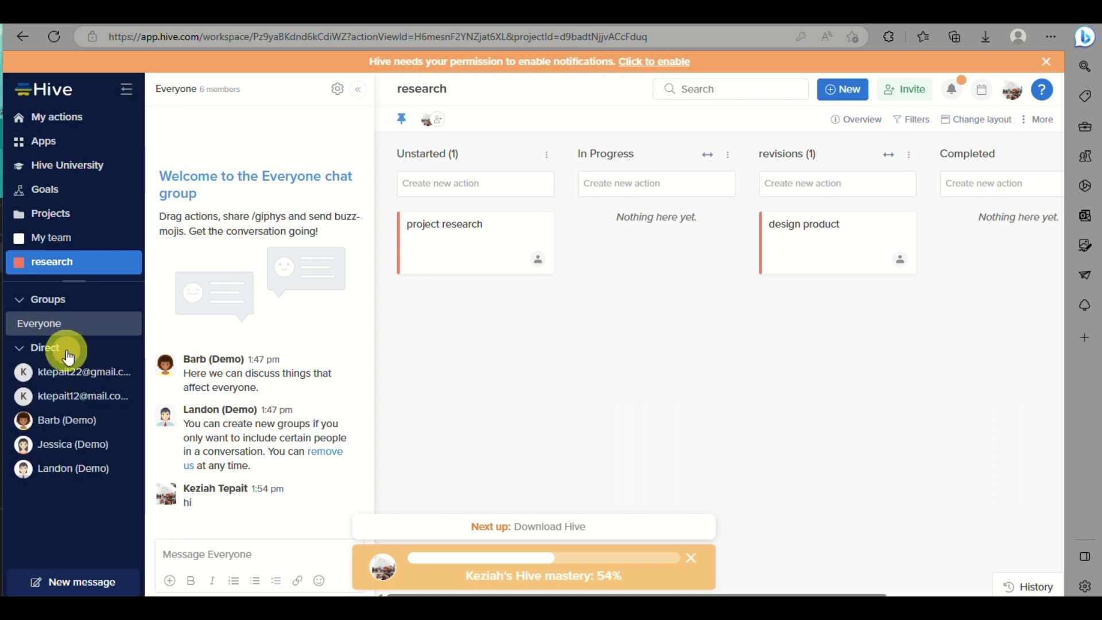
pyautogui.click(65, 383)
pyautogui.click(80, 396)
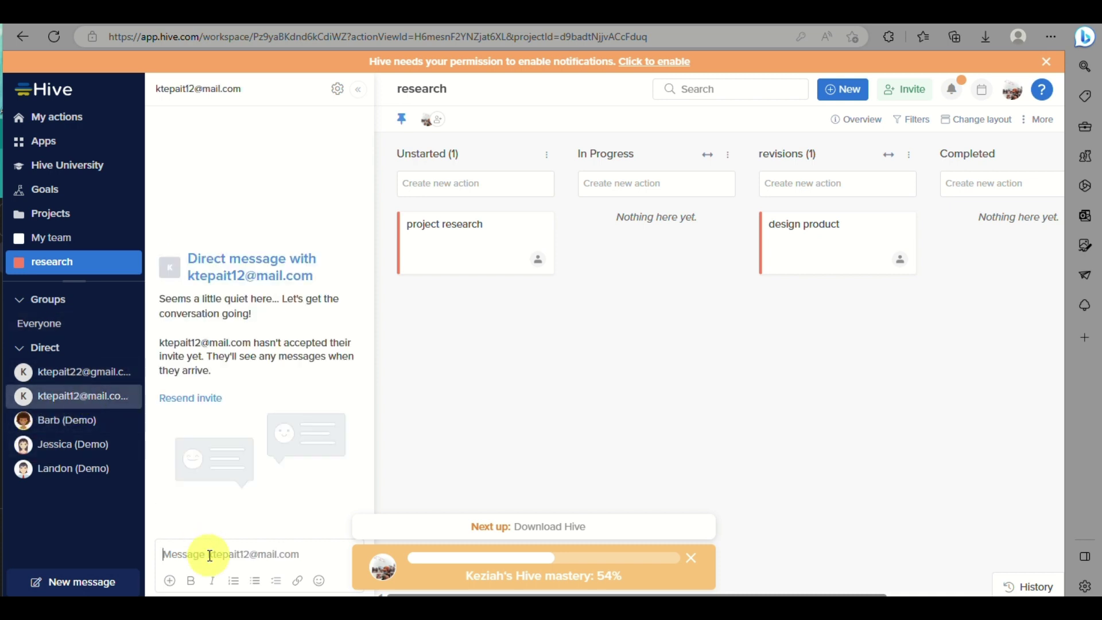
pyautogui.write('hi')
pyautogui.press('Return')
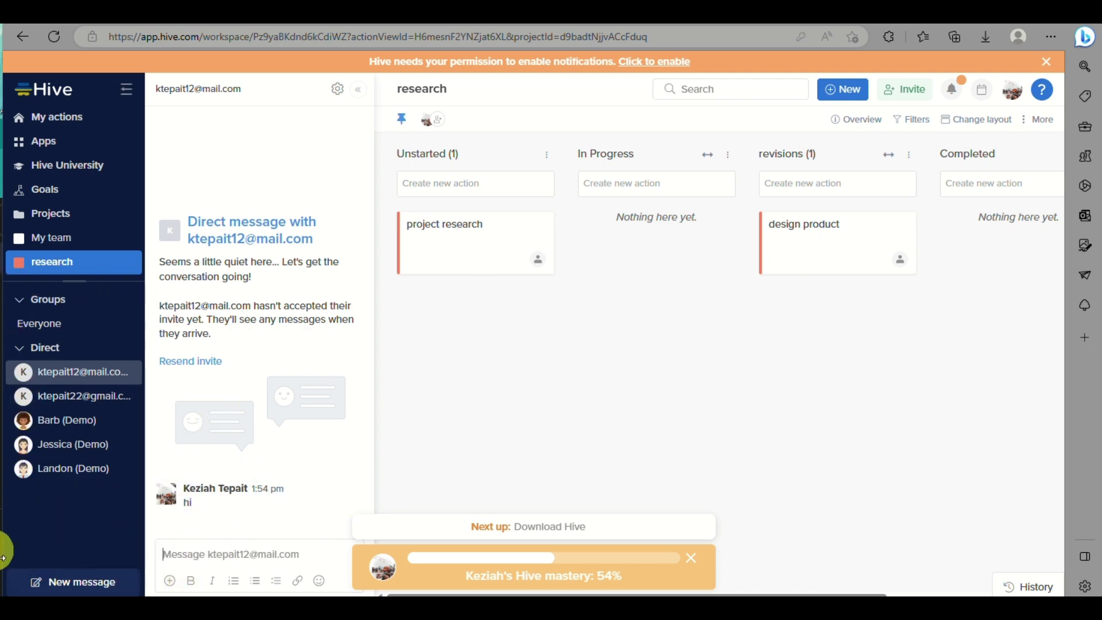
pyautogui.moveTo(75, 583)
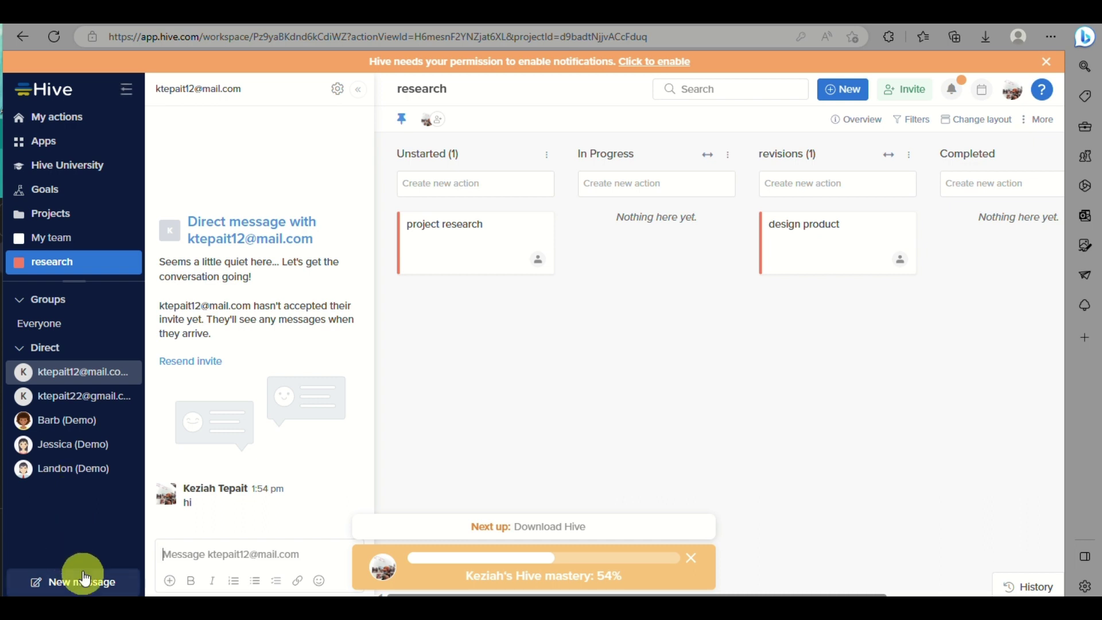
# Start a group direct message with Barb and the invited teammate, then collapse the chat panel.
pyautogui.click(99, 586)
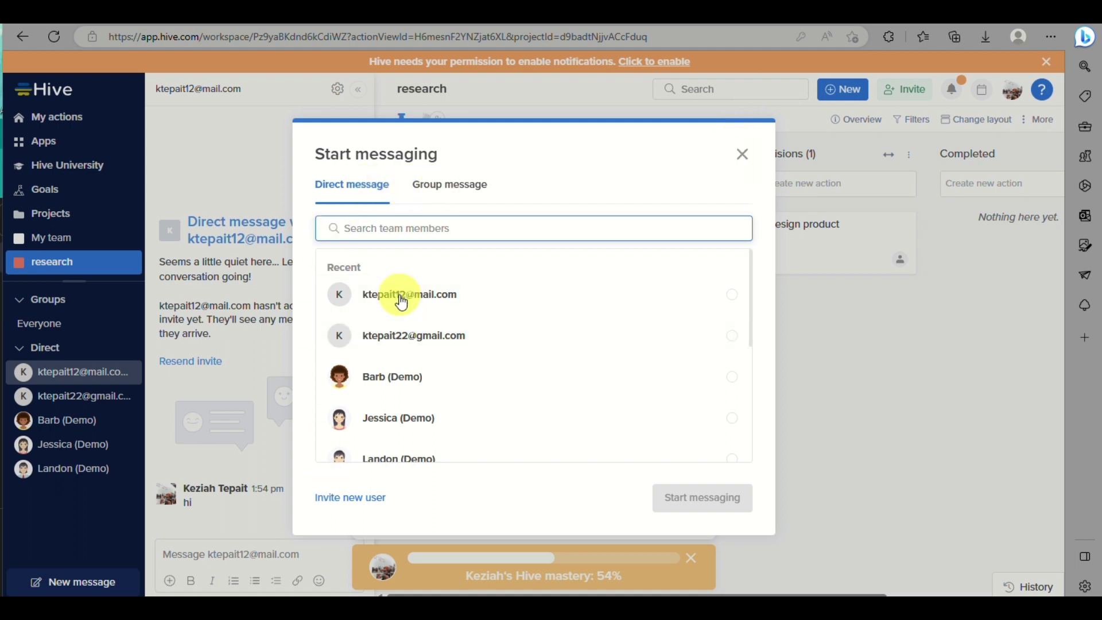
pyautogui.click(465, 193)
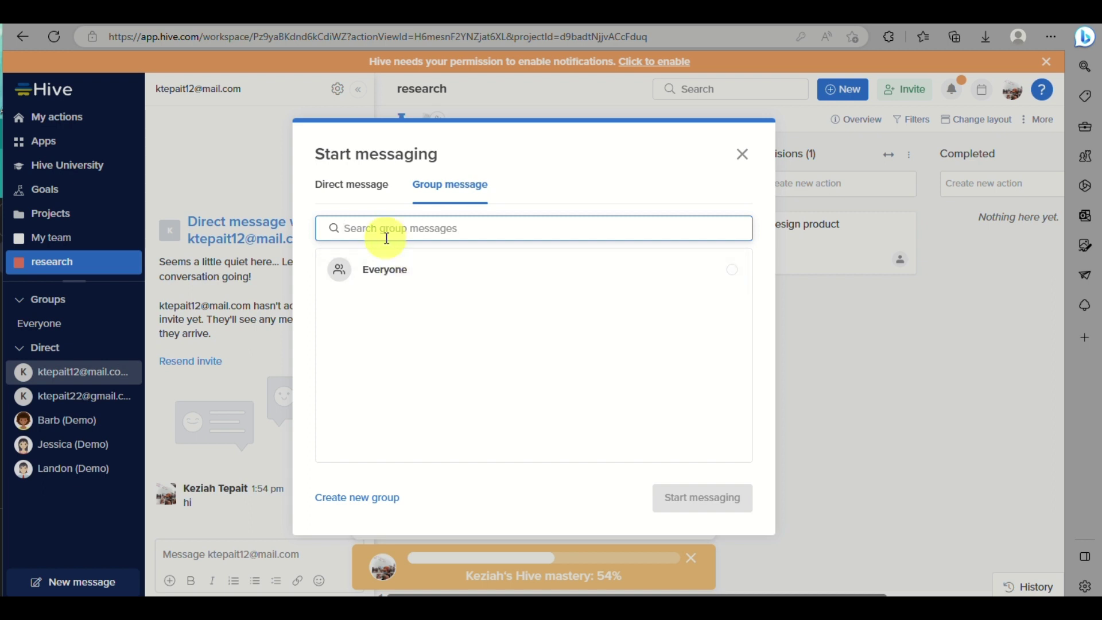
pyautogui.click(355, 184)
pyautogui.click(400, 313)
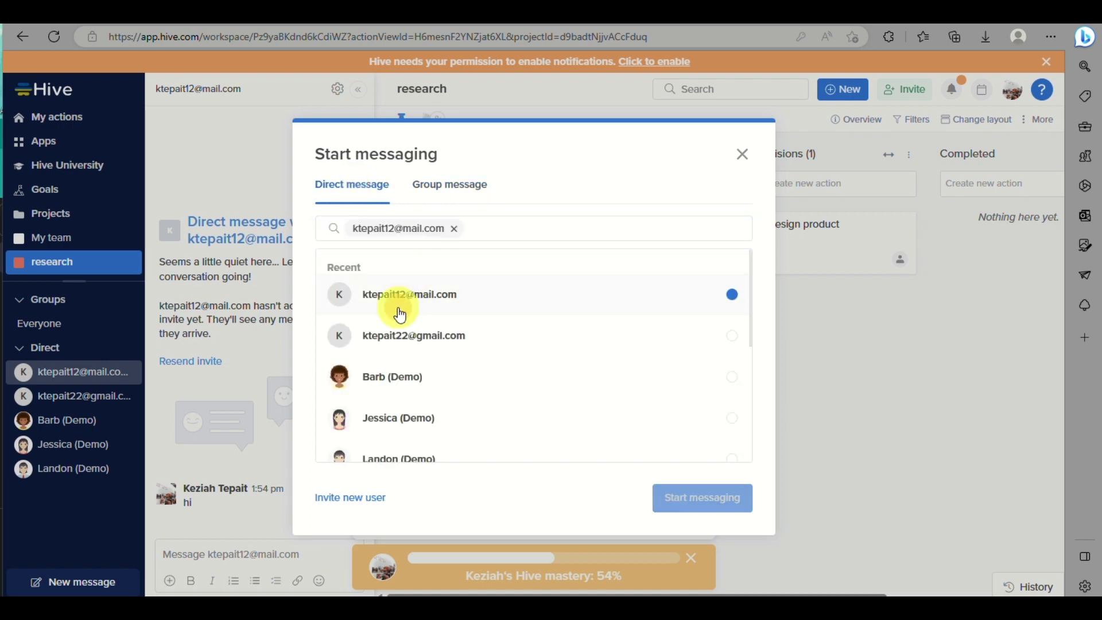
pyautogui.click(400, 313)
pyautogui.click(396, 380)
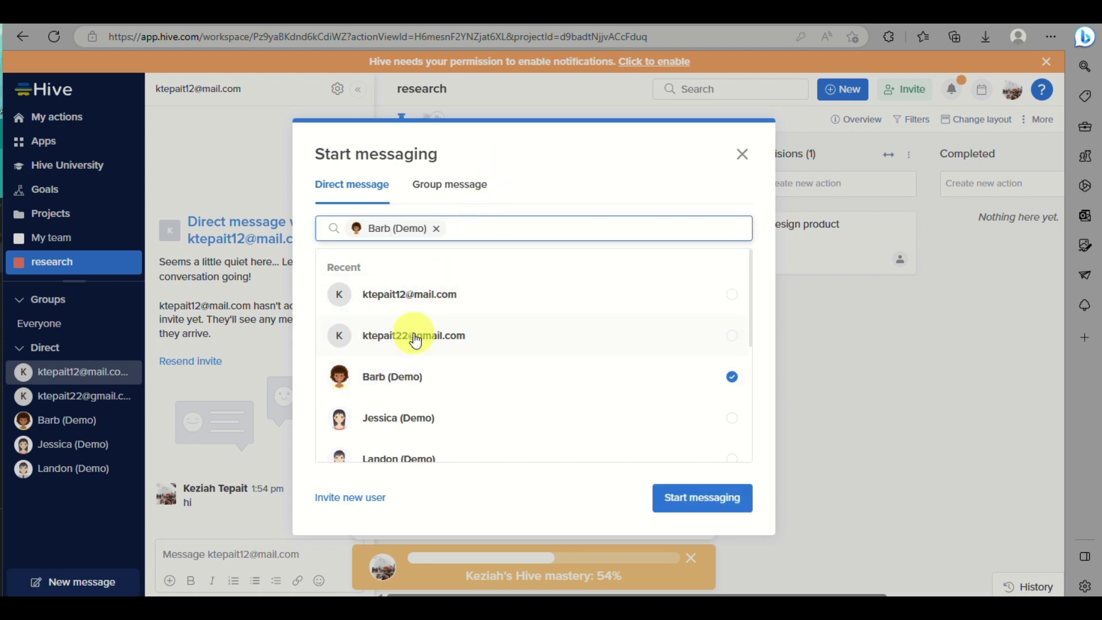
pyautogui.click(432, 354)
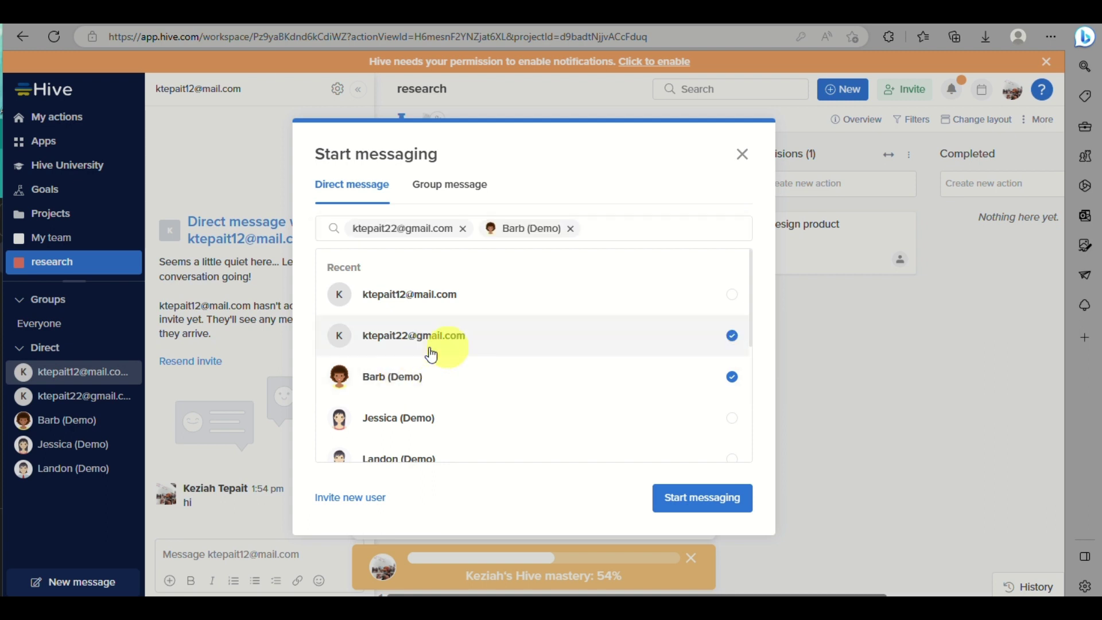
pyautogui.click(695, 494)
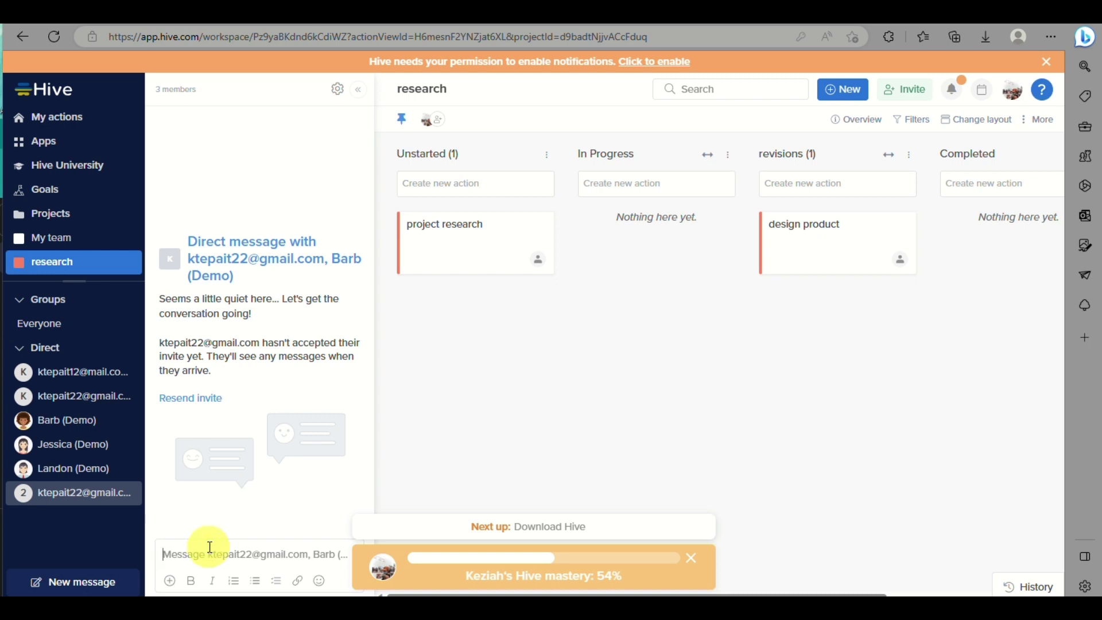
pyautogui.click(337, 90)
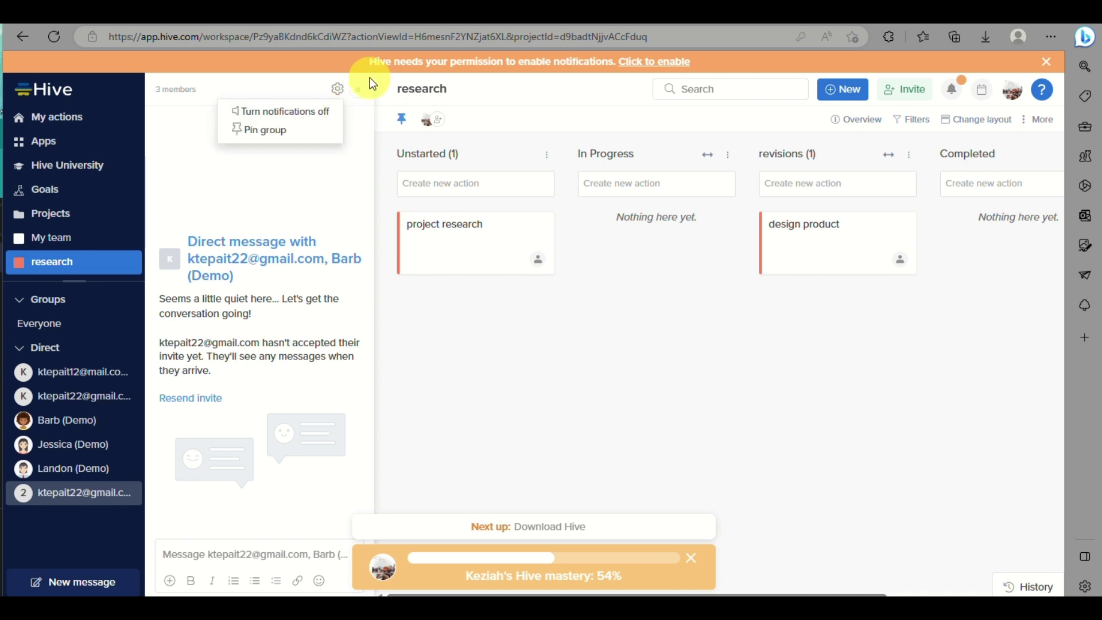
pyautogui.click(359, 89)
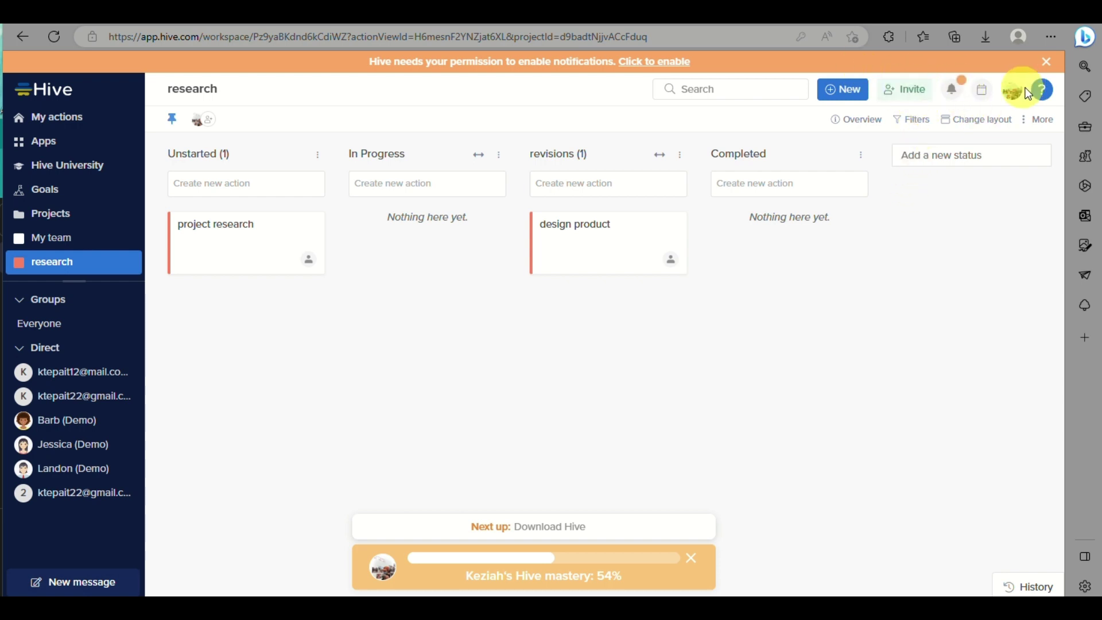
pyautogui.click(848, 92)
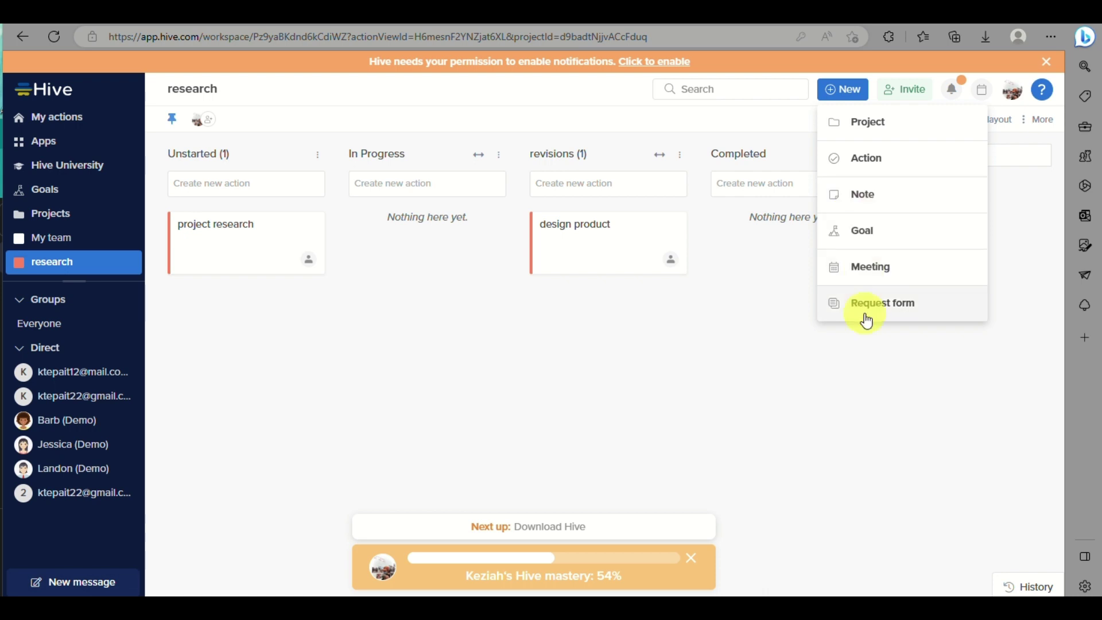
pyautogui.click(742, 412)
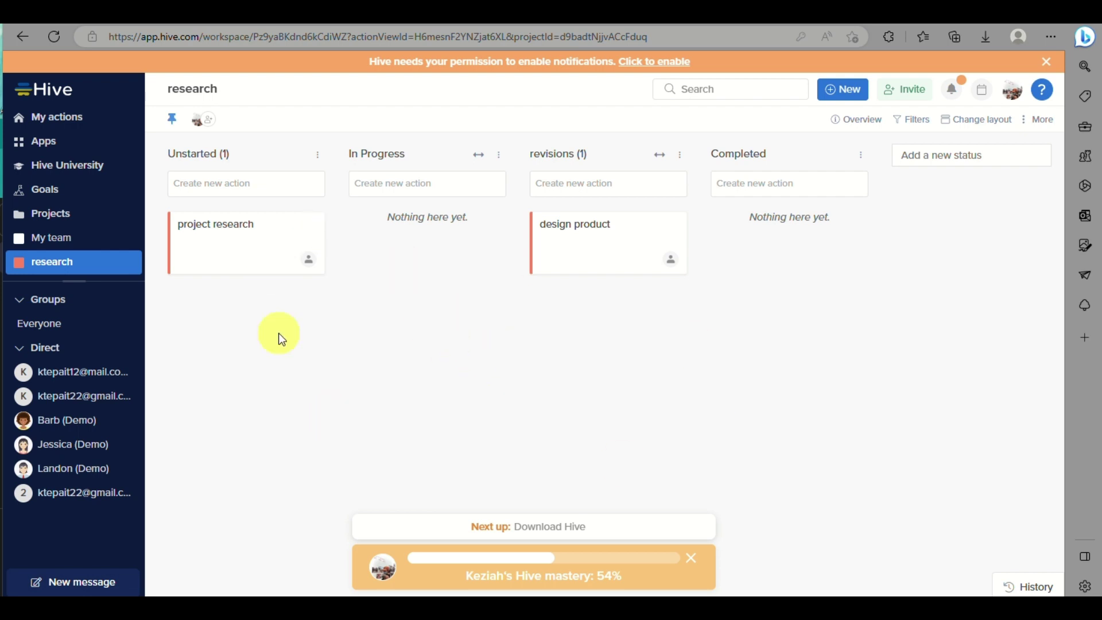
pyautogui.click(681, 525)
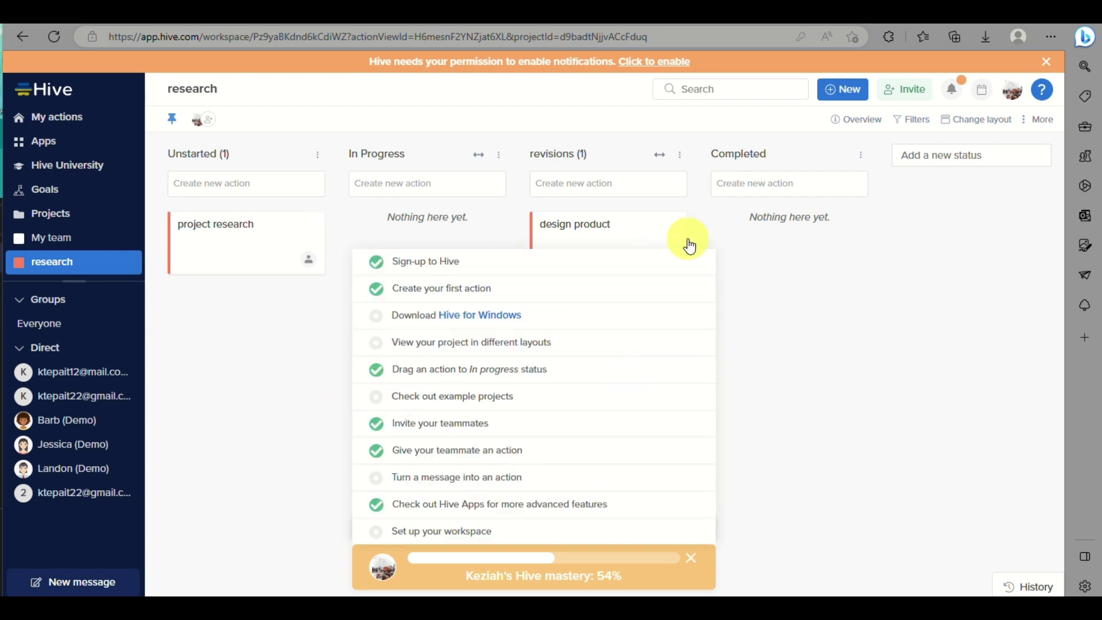